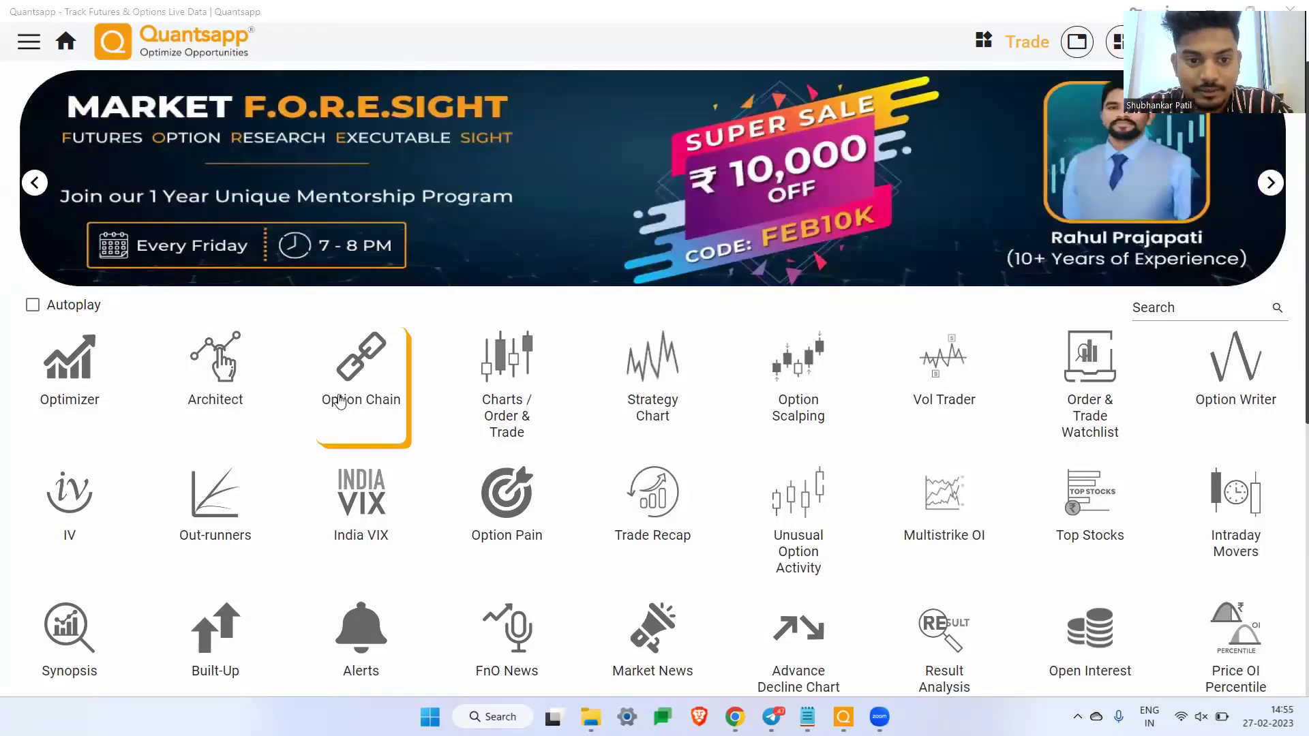
Open the NIFTY option chain and examine the 17400 call theta, 17450 premium and 17400 strike
click(340, 401)
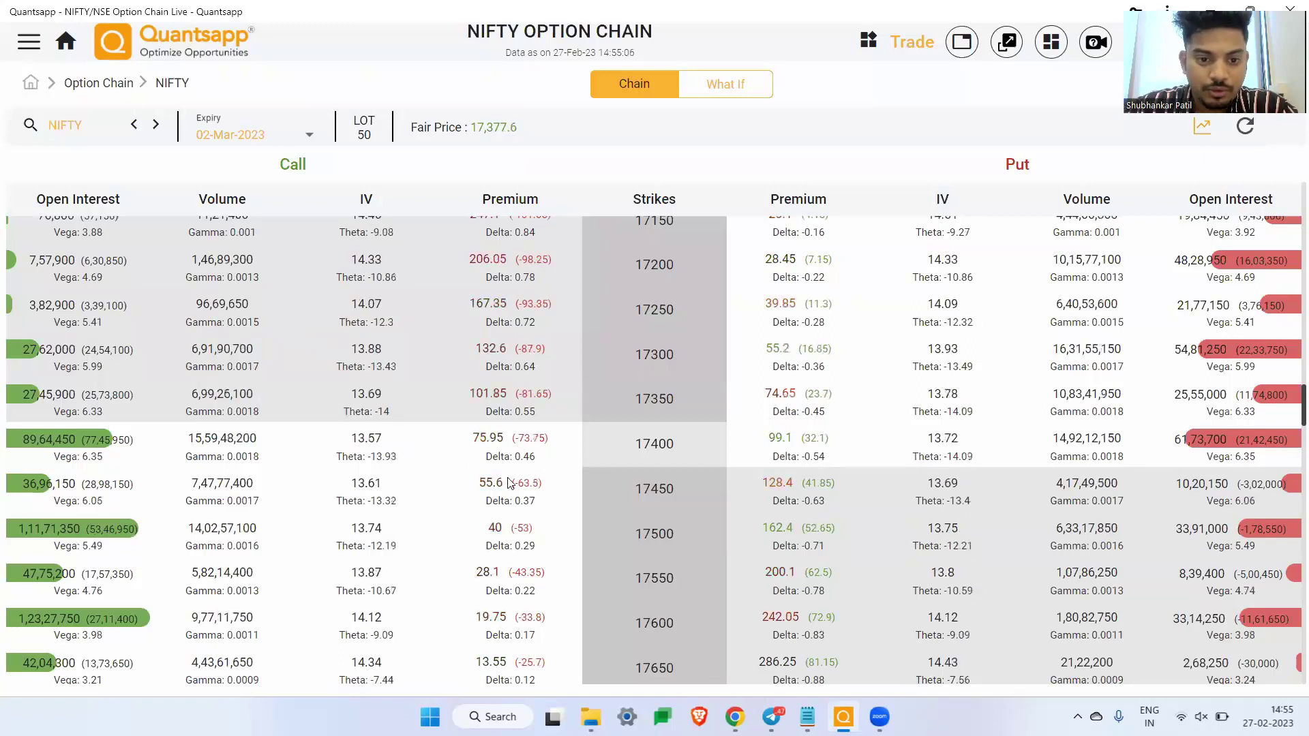
triple_click(395, 458)
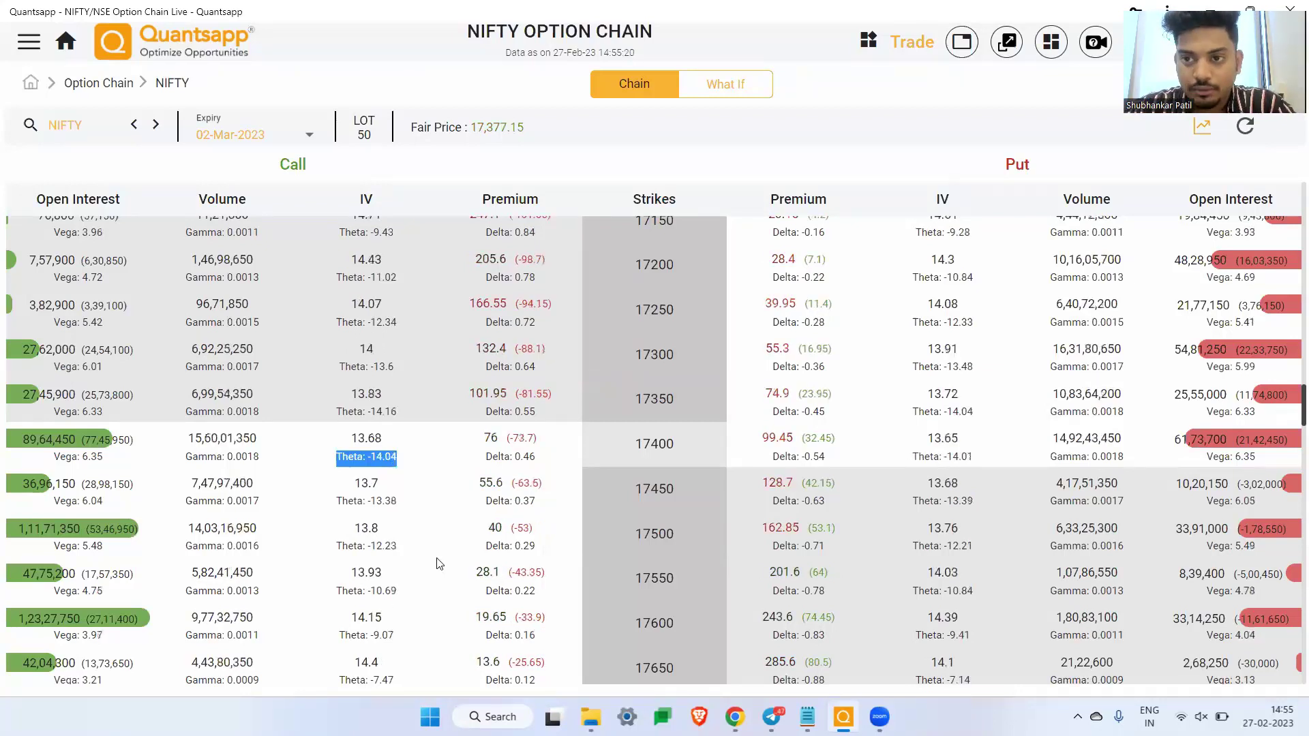
drag(400, 482, 581, 484)
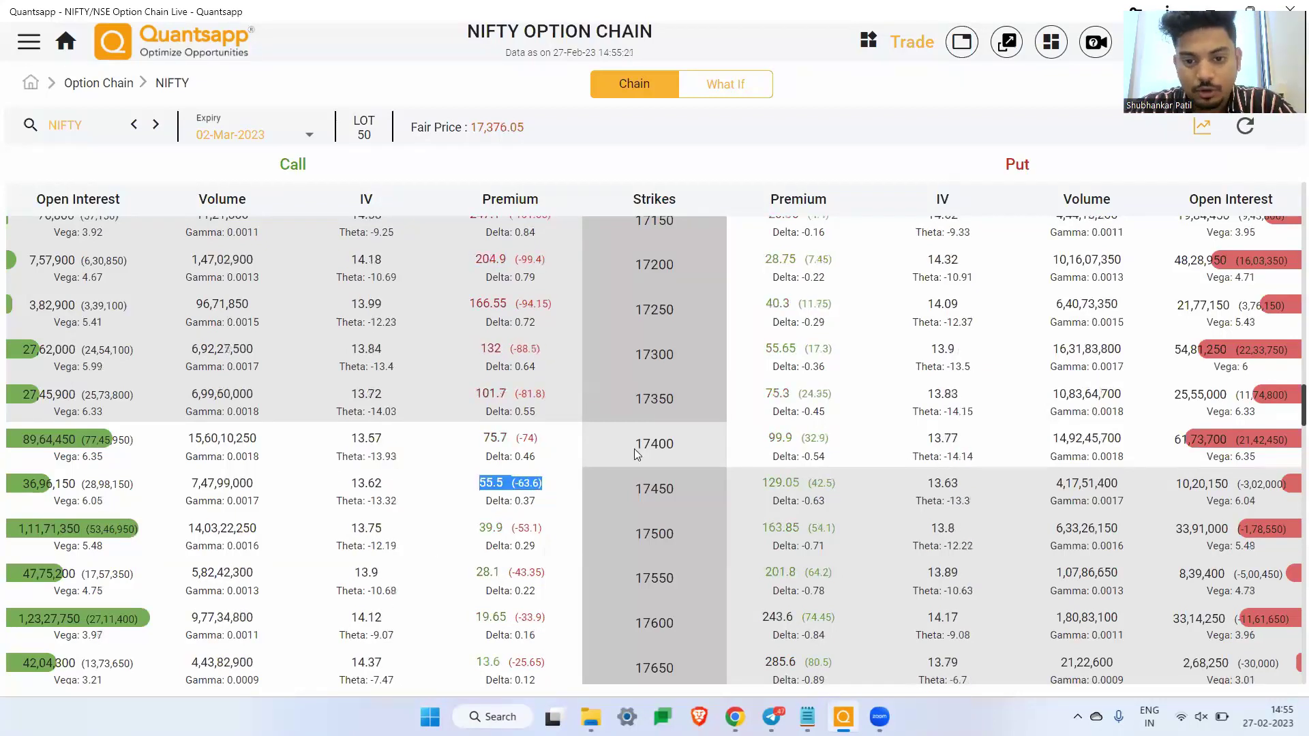
double_click(636, 450)
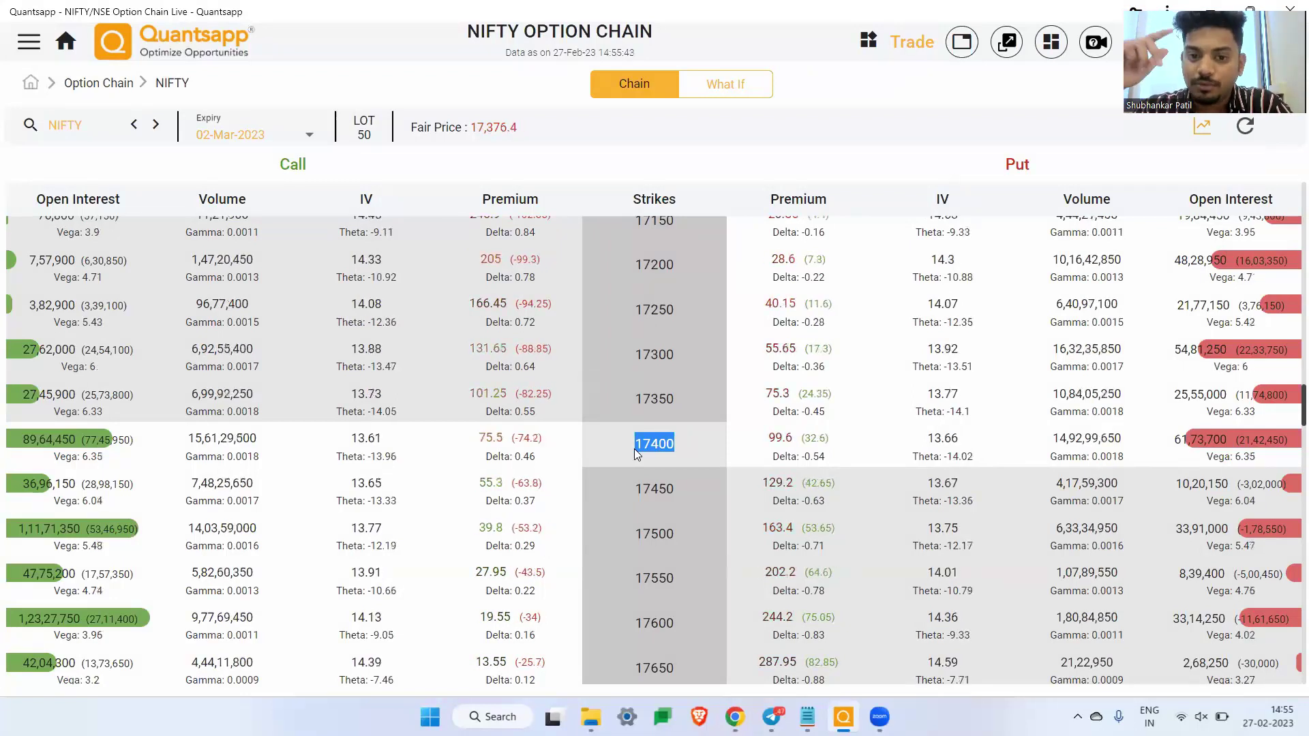
Scroll further down the chain and inspect the 17600 call theta value
scroll(456, 646, down, 1)
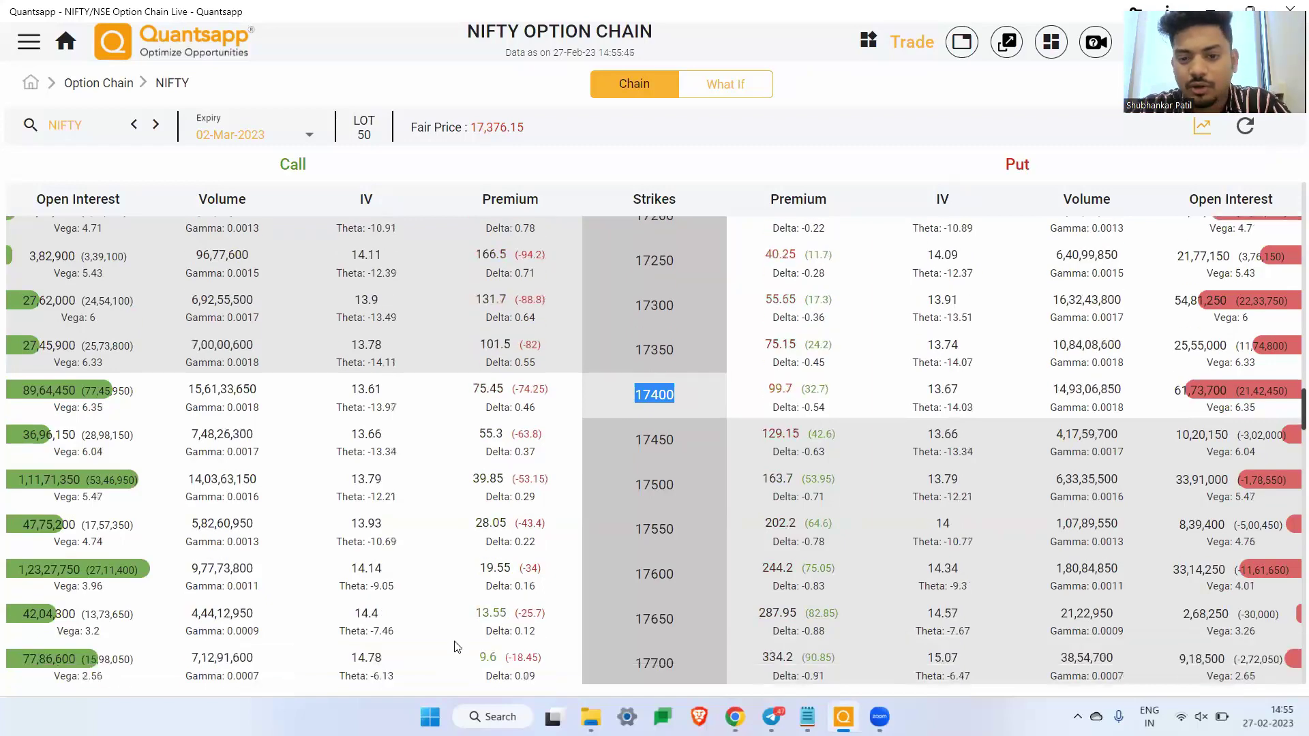
drag(341, 585, 388, 583)
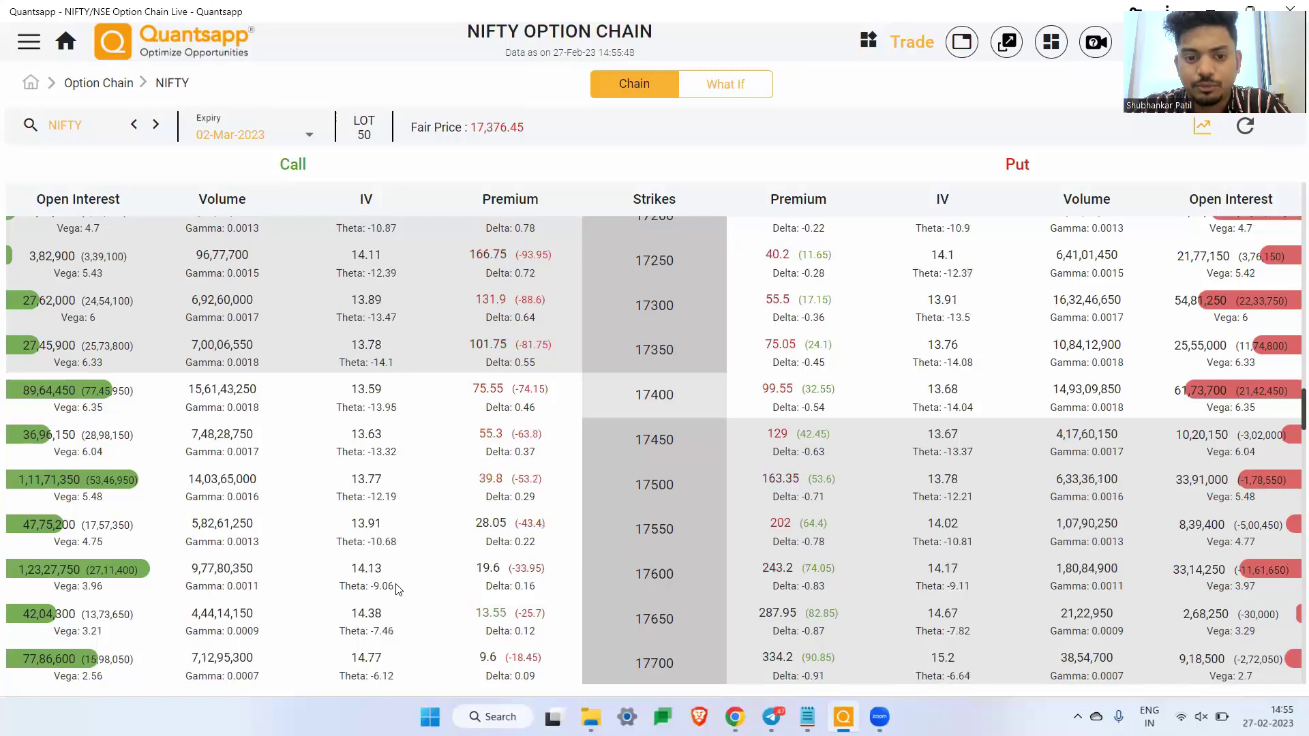
double_click(386, 587)
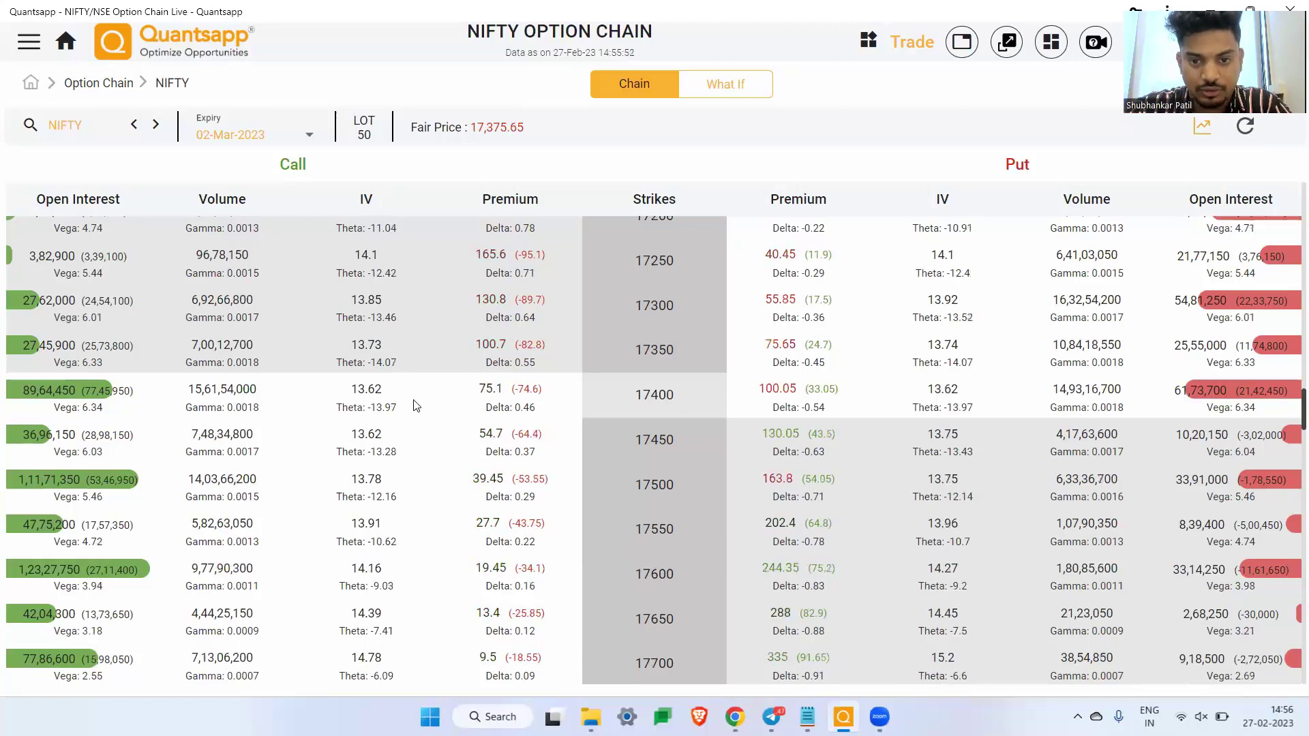
drag(394, 588, 363, 598)
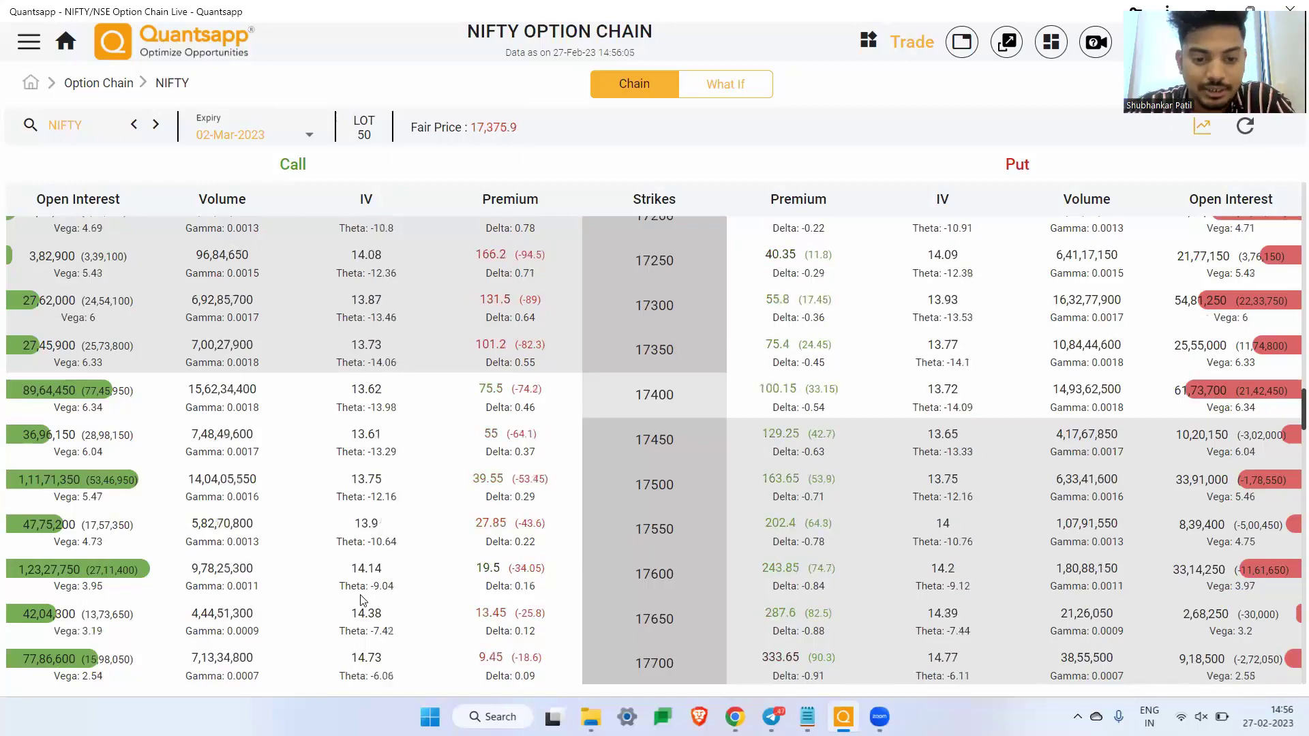
scroll(363, 600, down, 1)
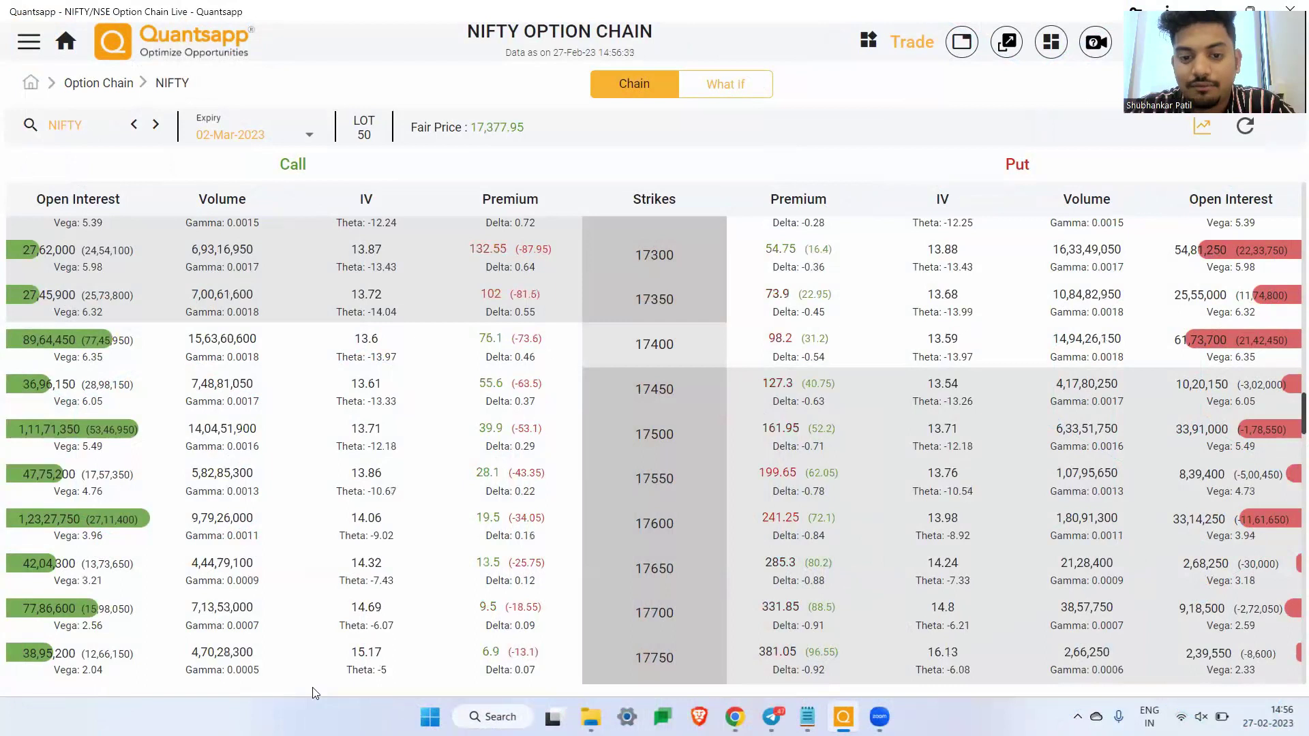
triple_click(612, 536)
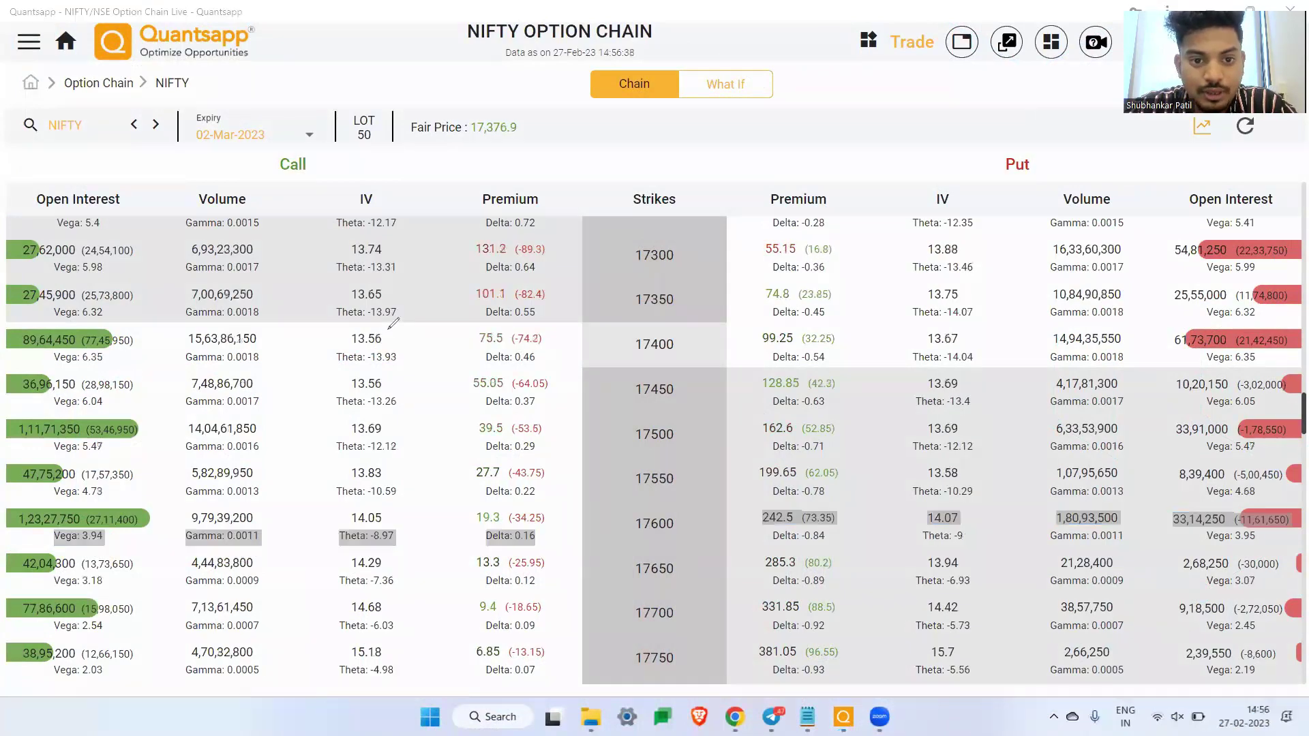
mouse_move(386, 331)
mouse_down()
mouse_move(329, 344)
mouse_move(394, 326)
mouse_move(426, 358)
mouse_up()
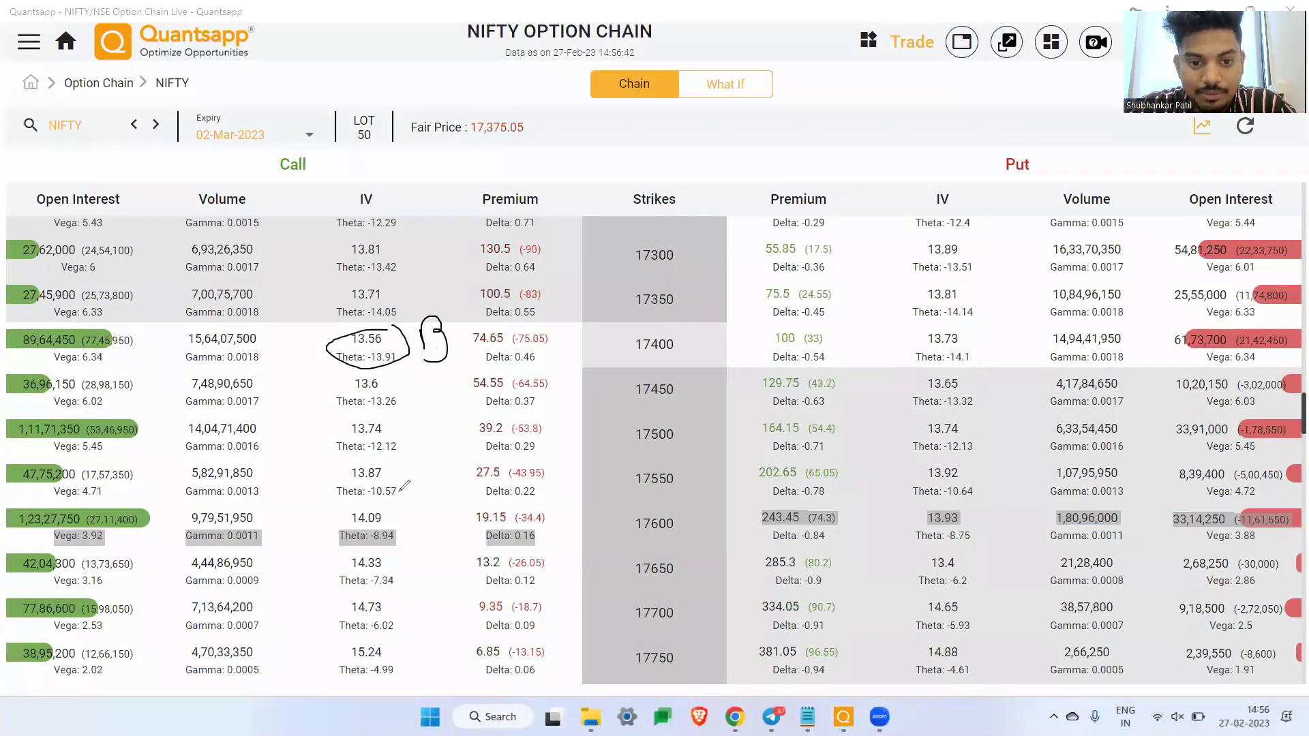
mouse_move(398, 490)
mouse_down()
mouse_move(383, 482)
mouse_move(433, 541)
mouse_move(411, 525)
mouse_up()
click(412, 526)
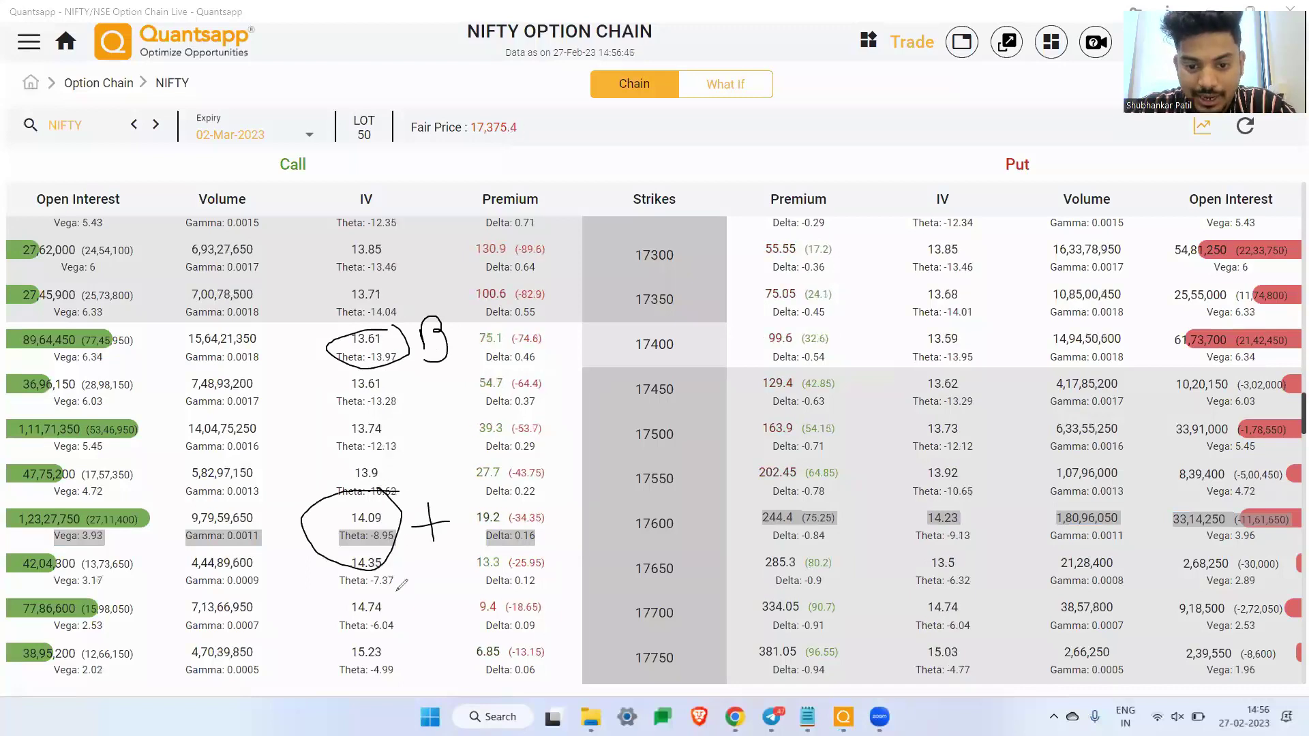
mouse_move(388, 603)
mouse_down()
mouse_move(414, 644)
mouse_move(434, 621)
mouse_up()
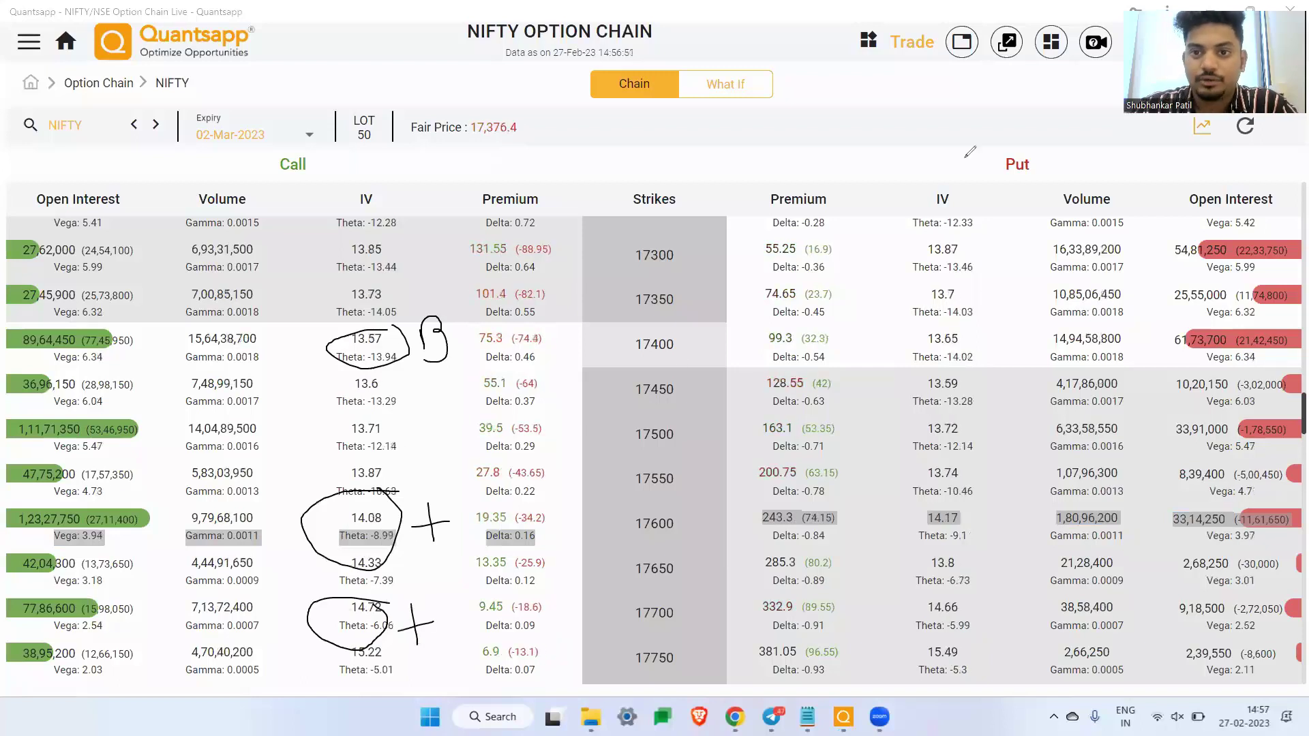
key(e)
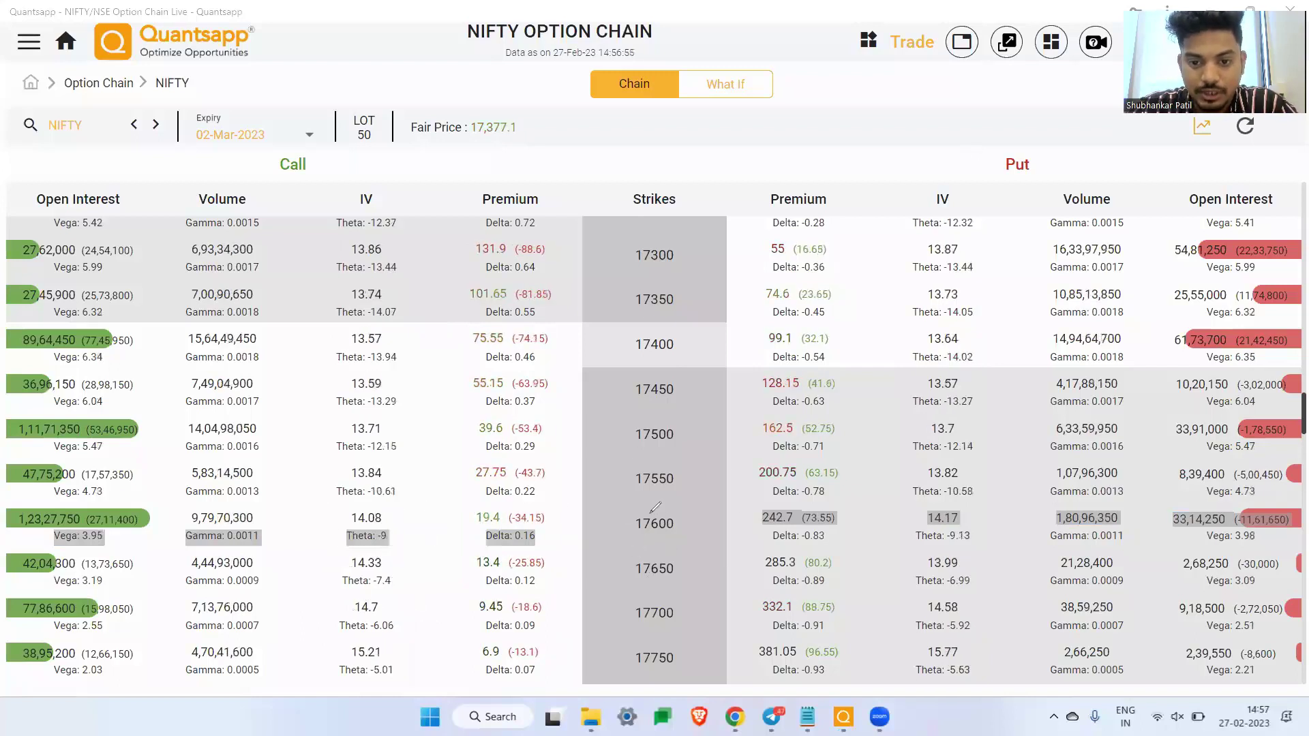
mouse_move(648, 508)
mouse_down()
mouse_move(630, 538)
mouse_move(670, 553)
mouse_up()
drag(693, 511, 644, 502)
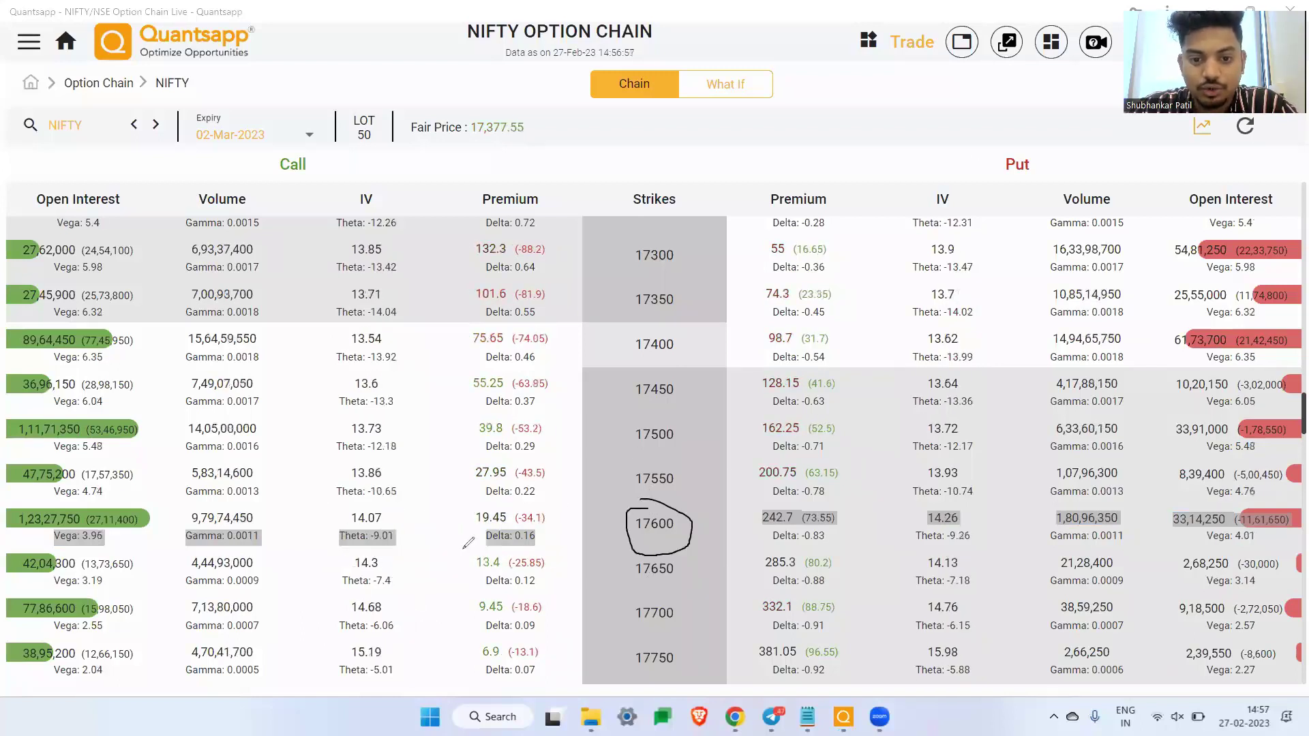
mouse_move(428, 530)
mouse_down()
mouse_move(431, 554)
mouse_move(449, 525)
mouse_move(439, 560)
mouse_move(484, 553)
mouse_up()
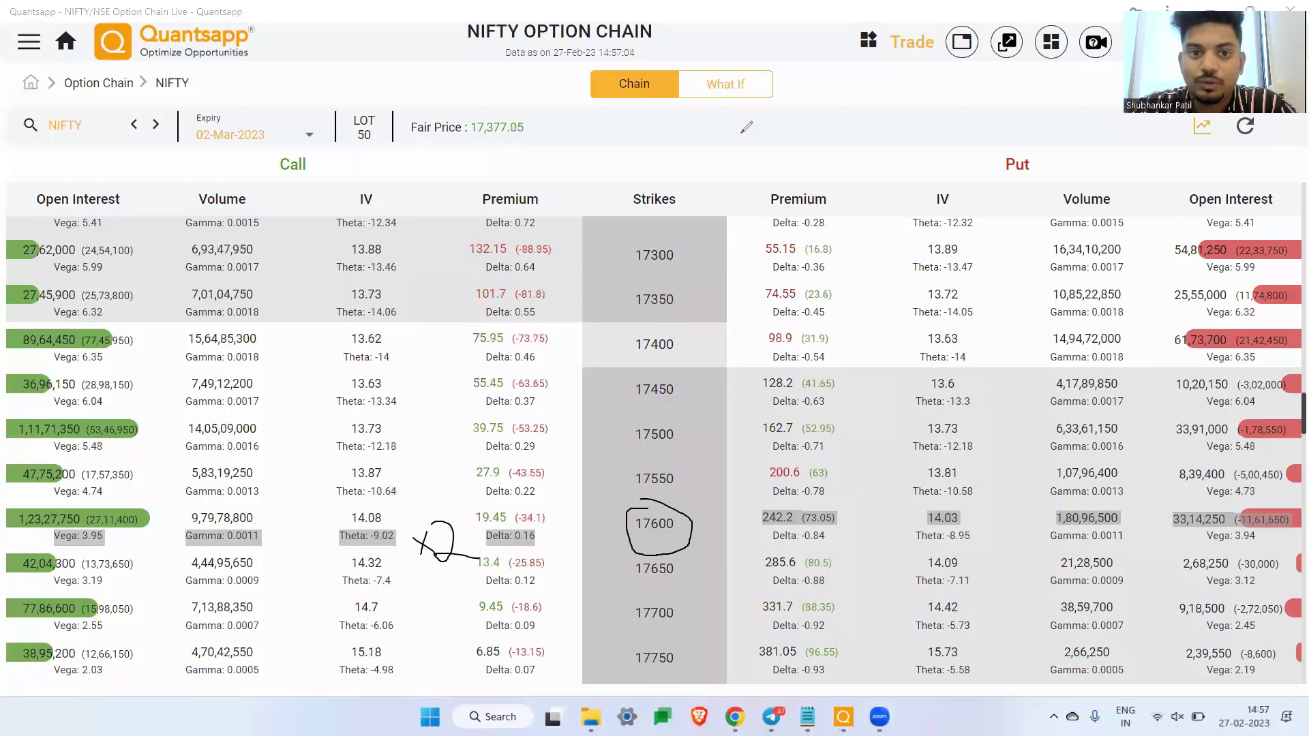
Go back to the home dashboard and start a custom strategy in Option Architect
click(66, 43)
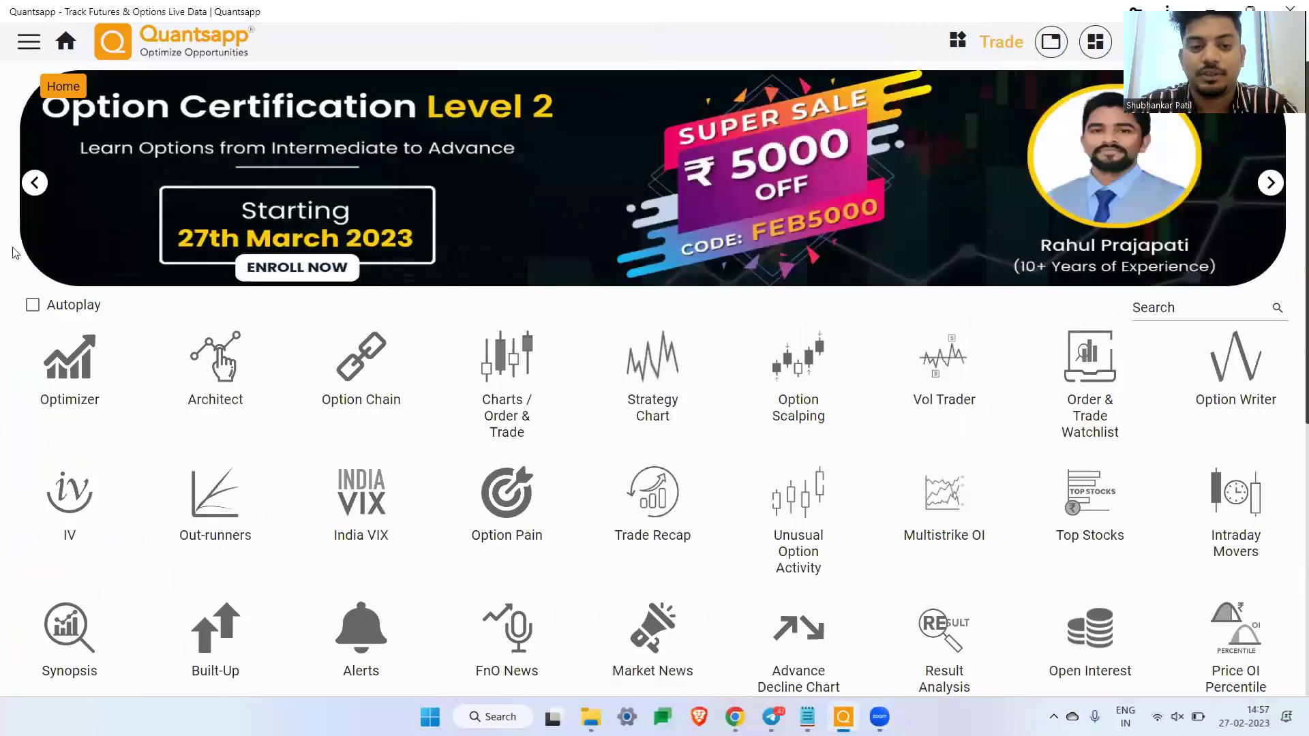
click(238, 397)
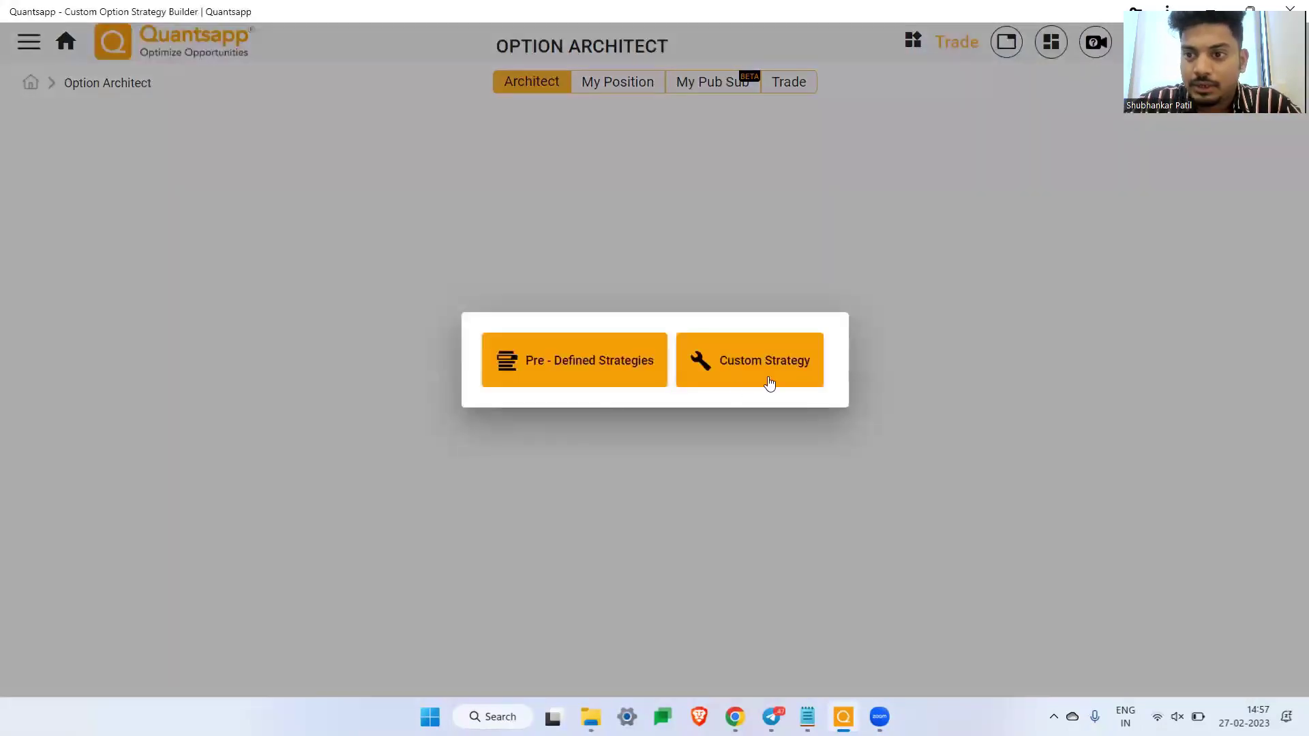
click(770, 382)
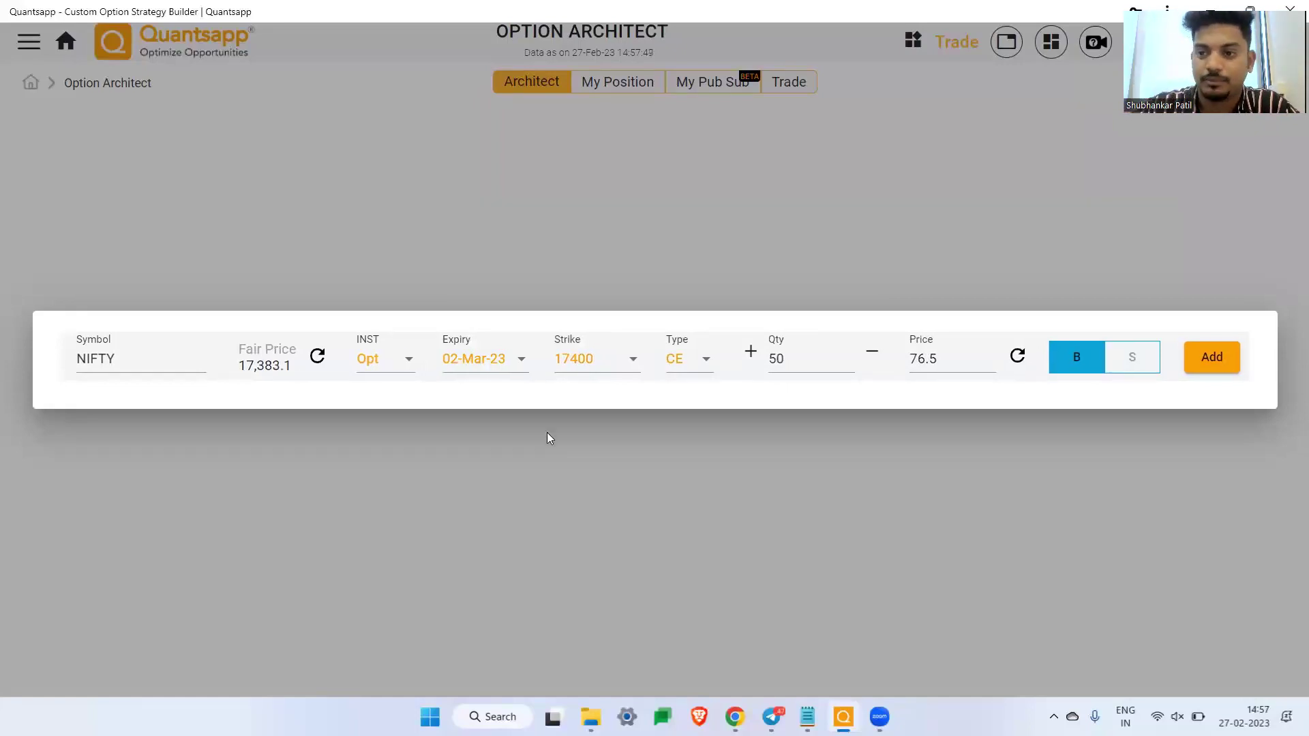
Add the 50-lot 17400 CE buy leg and review its Greeks, including Delta
click(1213, 360)
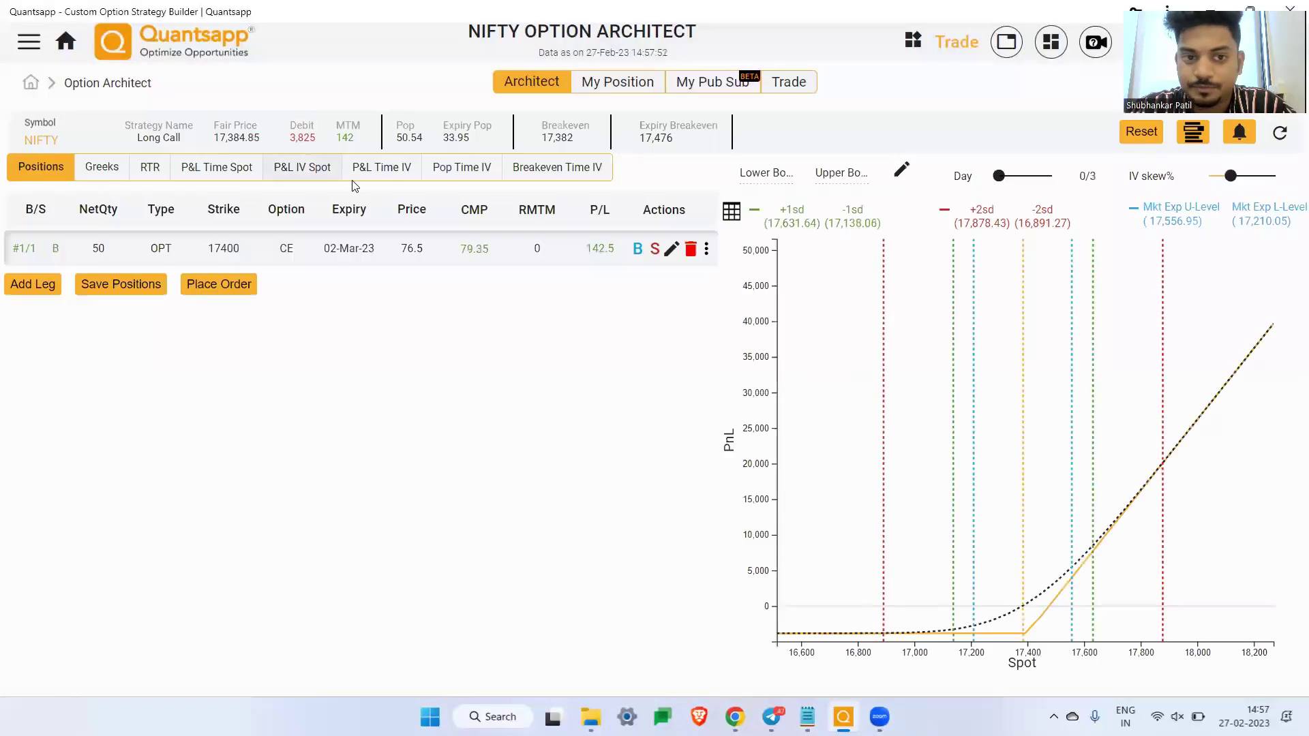
click(101, 167)
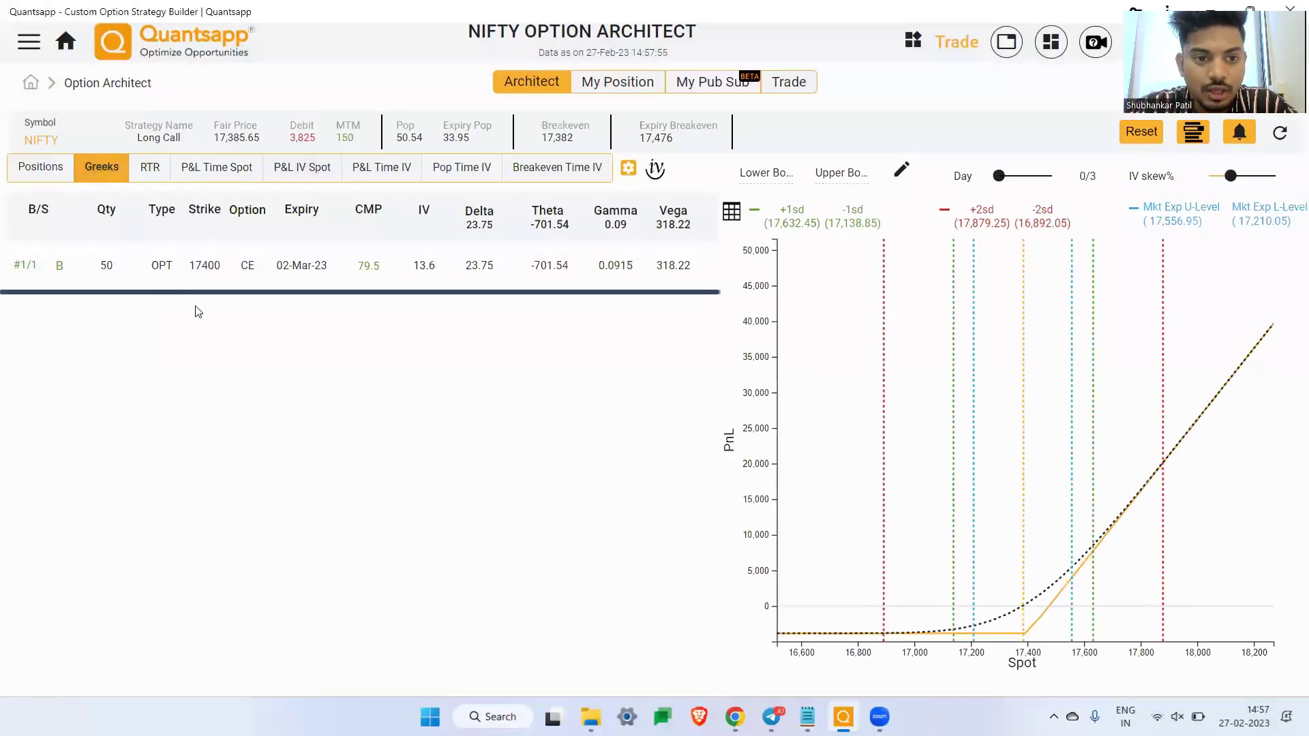
drag(114, 271, 573, 272)
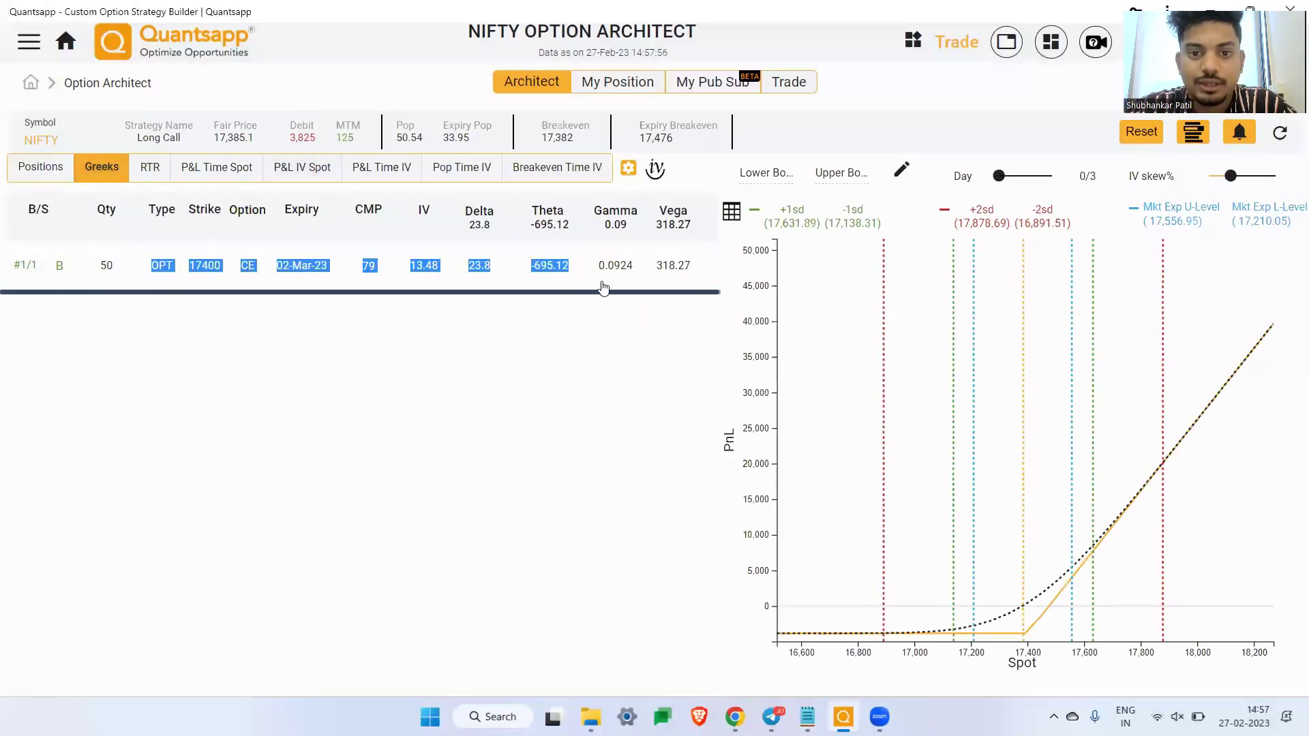
click(531, 277)
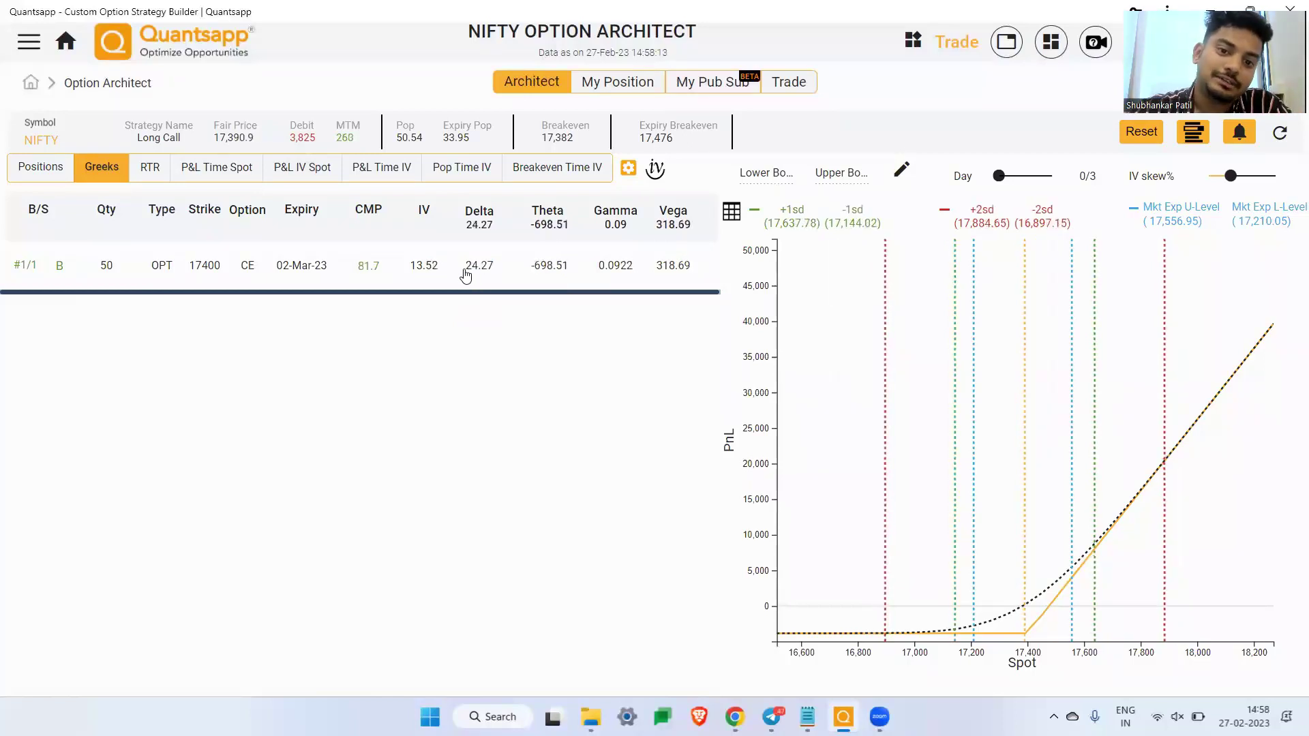
drag(468, 271, 502, 282)
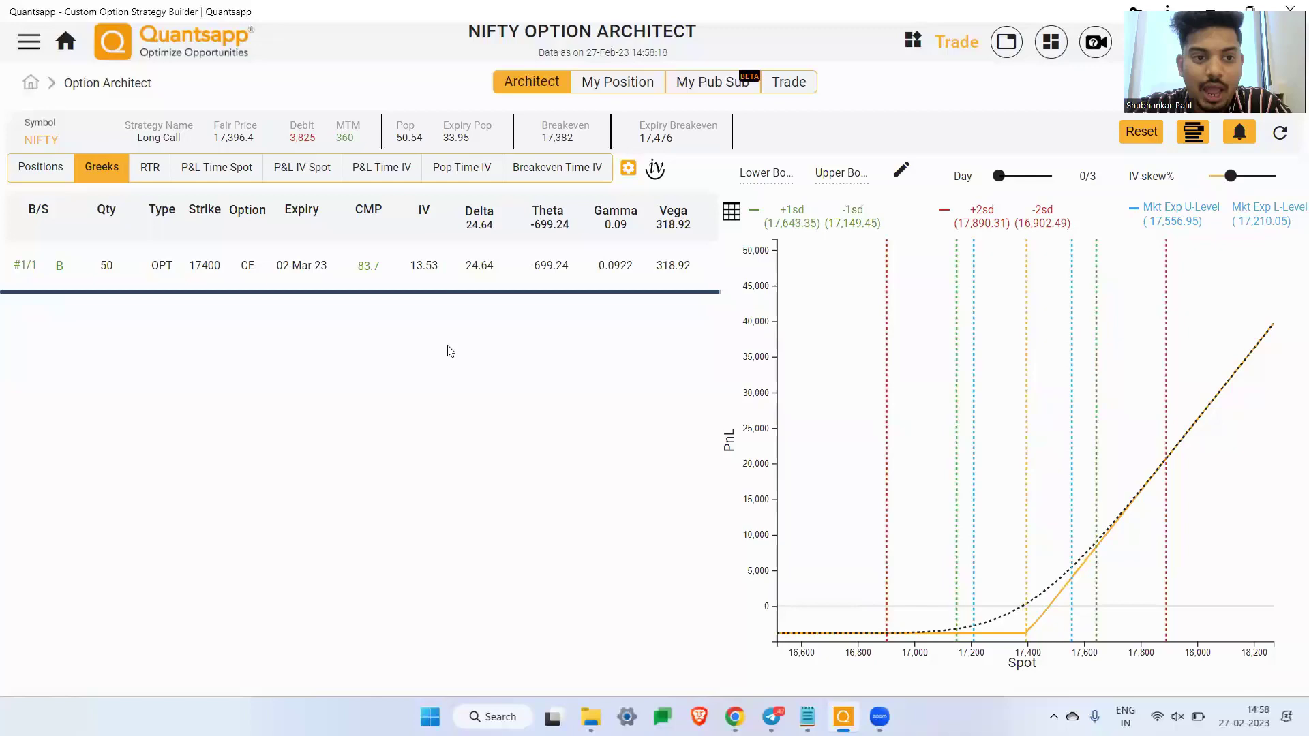
Switch between the Positions and Greeks views, checking the Theta column, and end on Positions
click(46, 170)
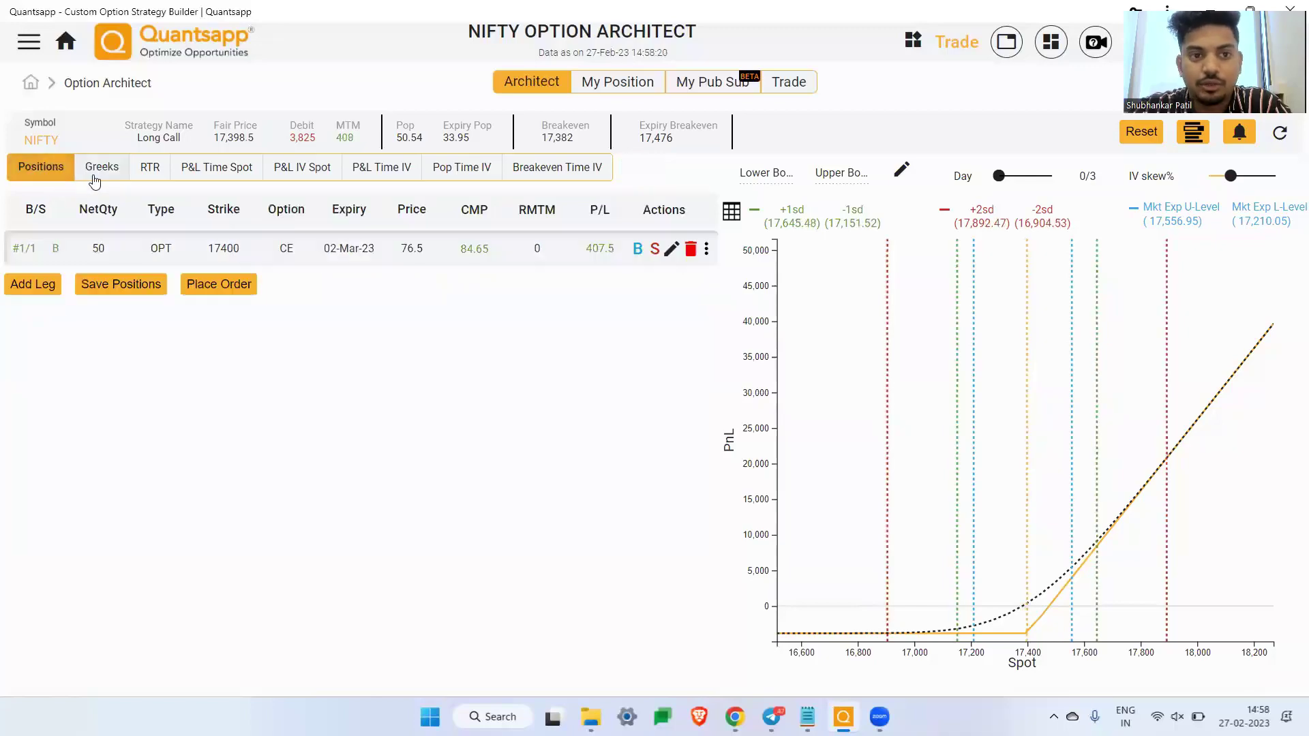
click(96, 179)
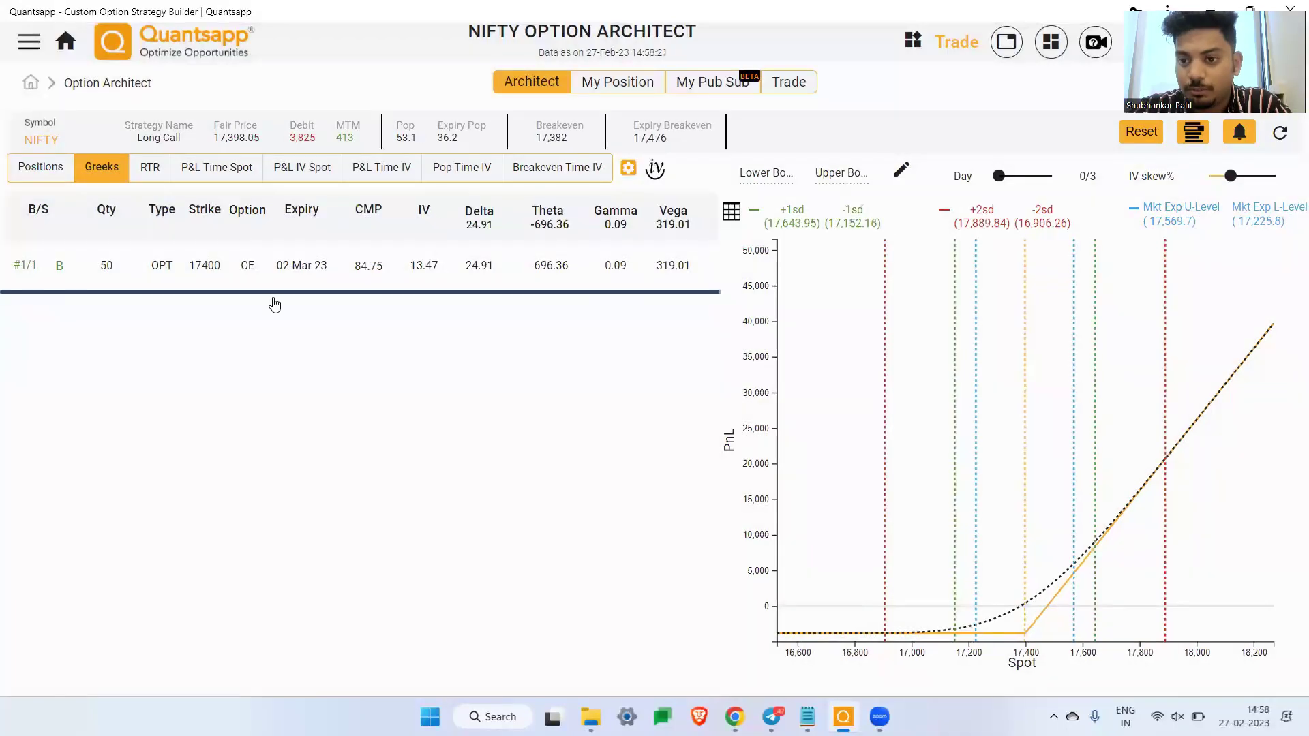
click(42, 180)
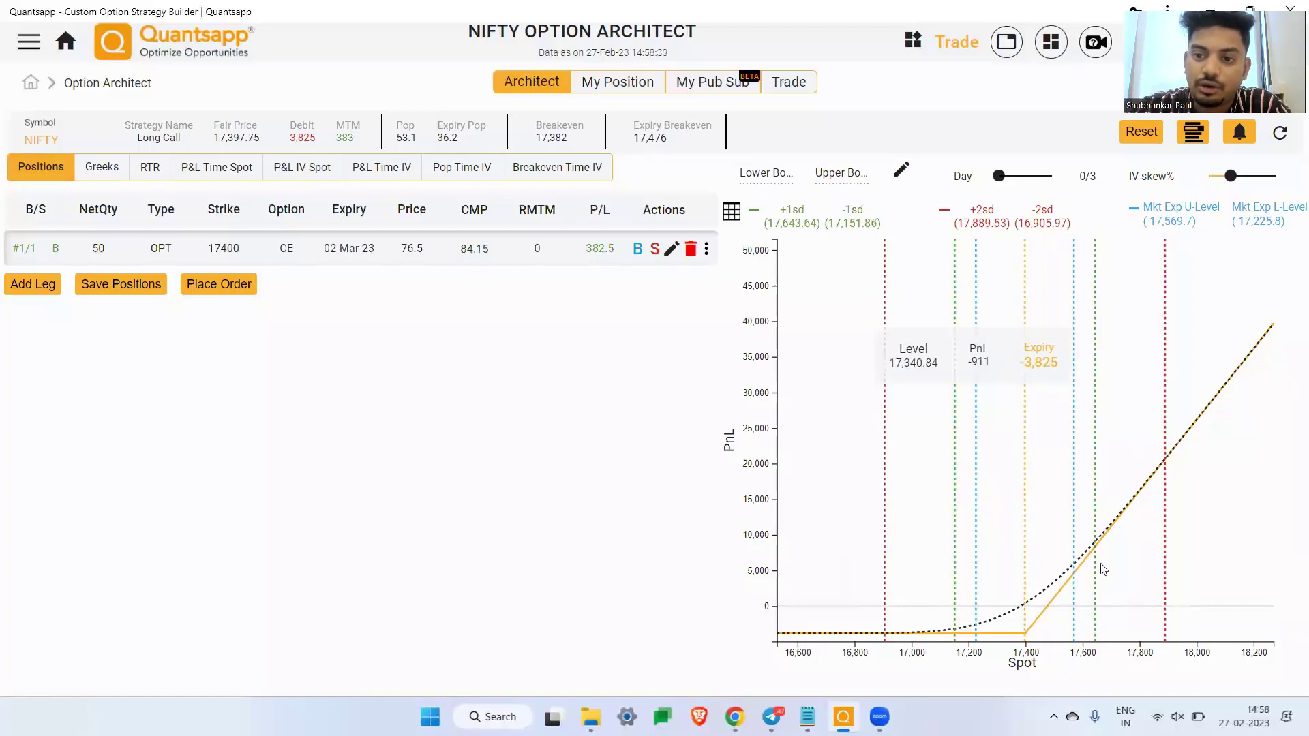
click(101, 170)
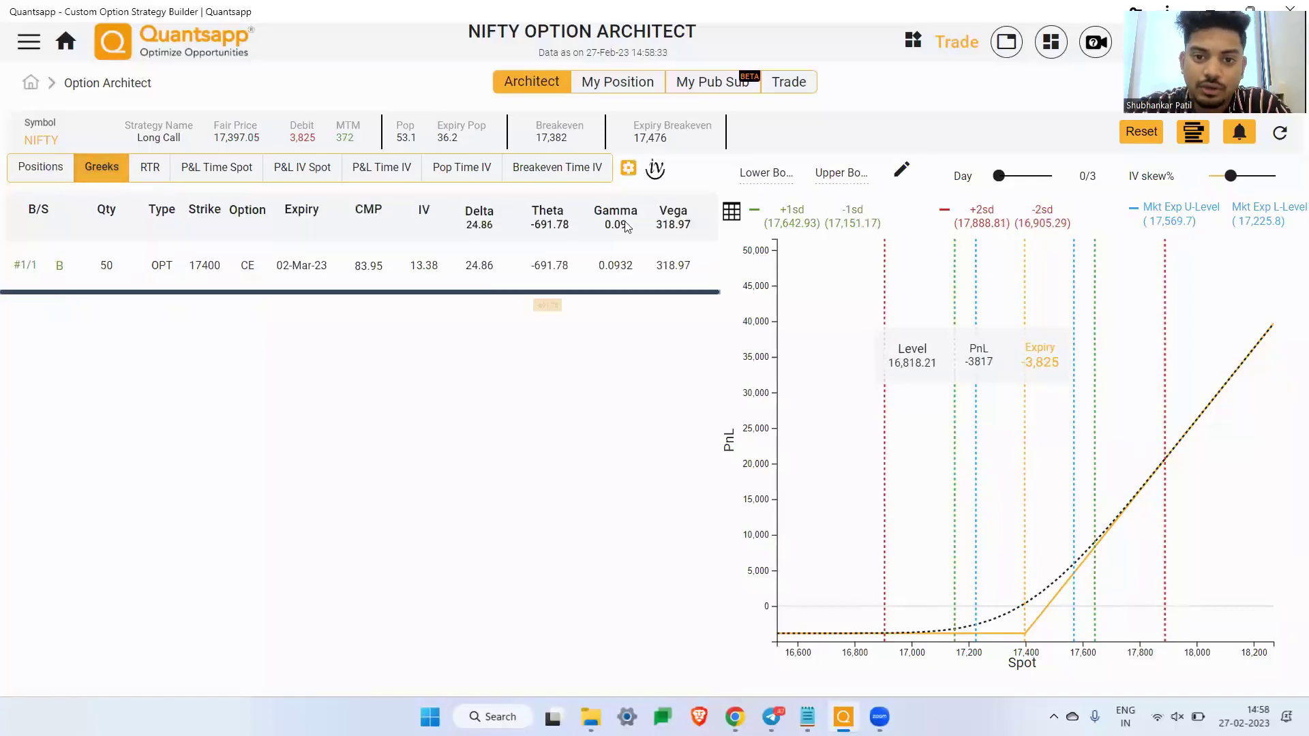
double_click(544, 212)
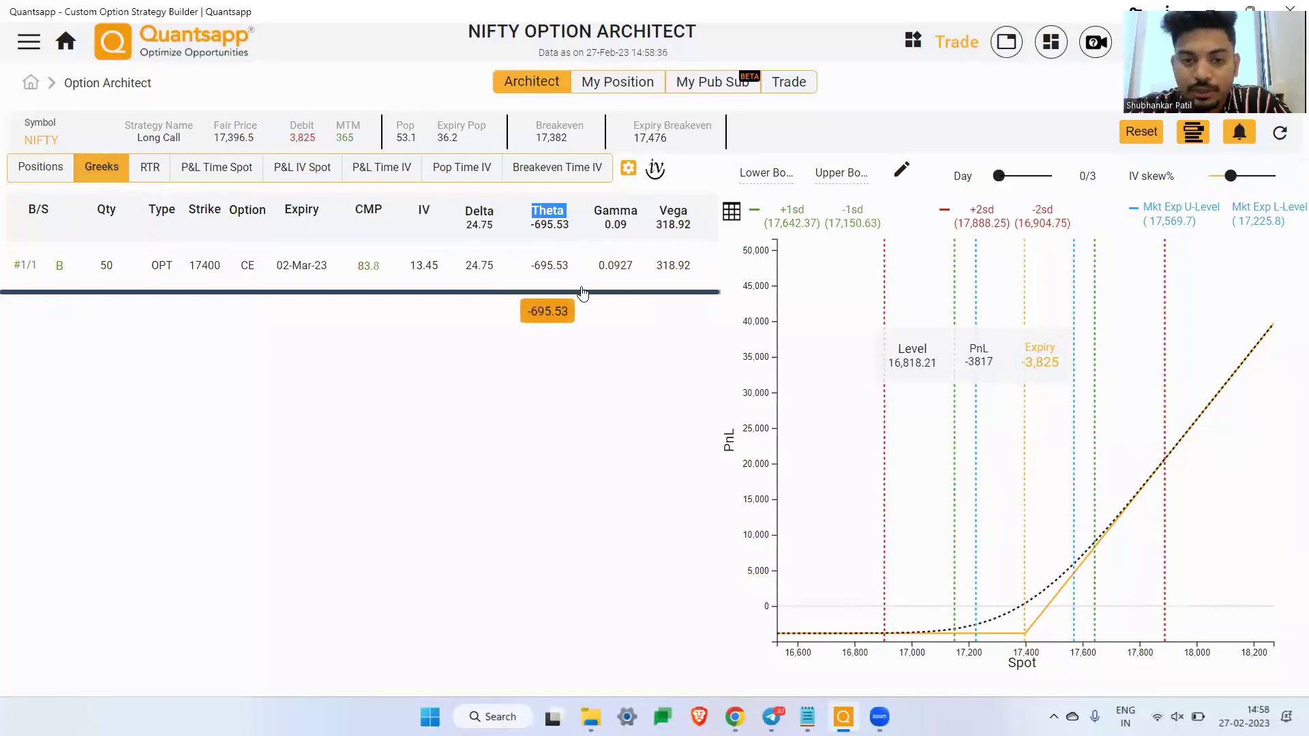
click(572, 324)
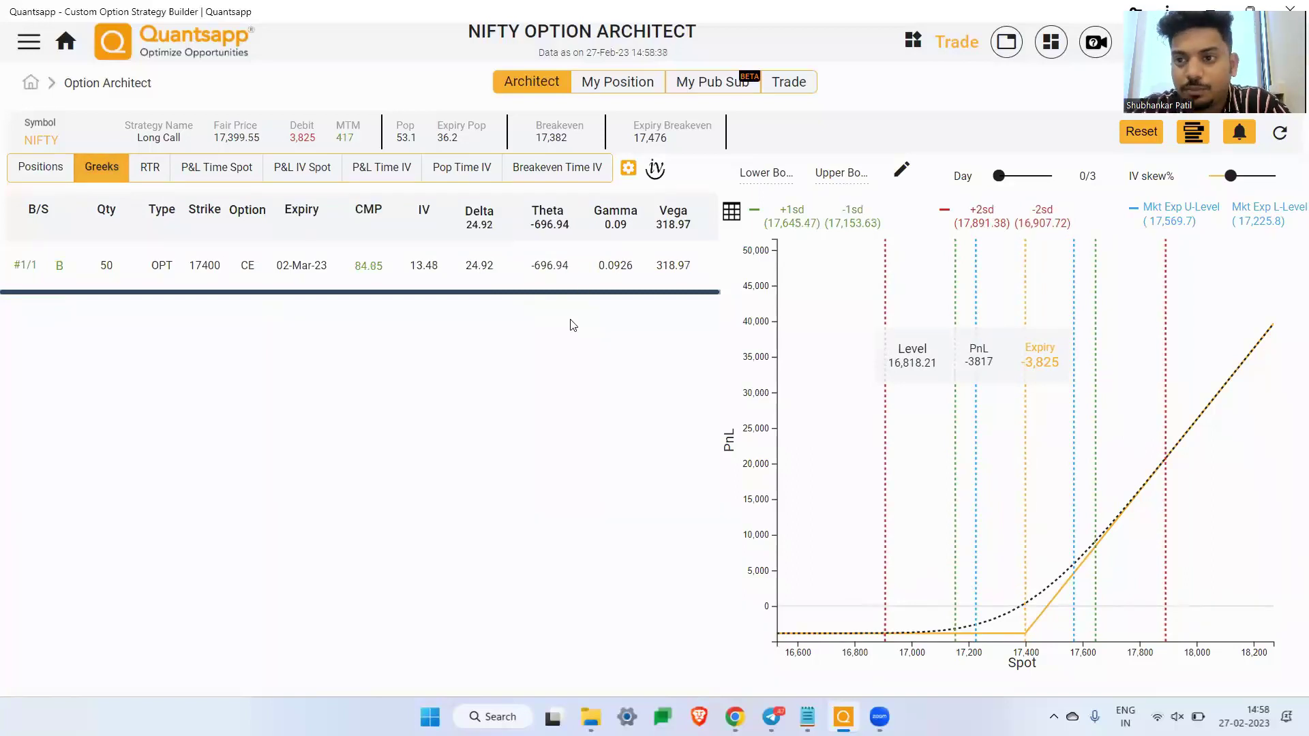
click(41, 167)
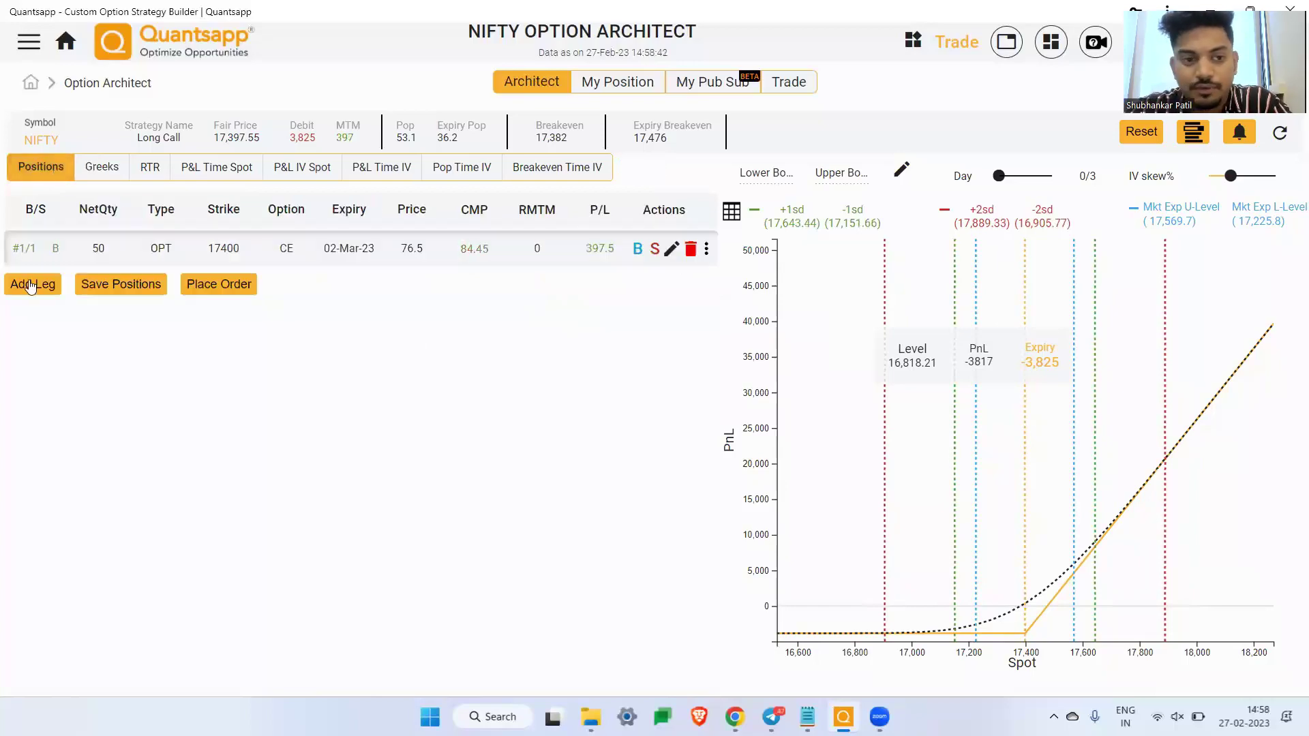
Add a short 17600 CE leg and check the spread's Greeks
click(28, 295)
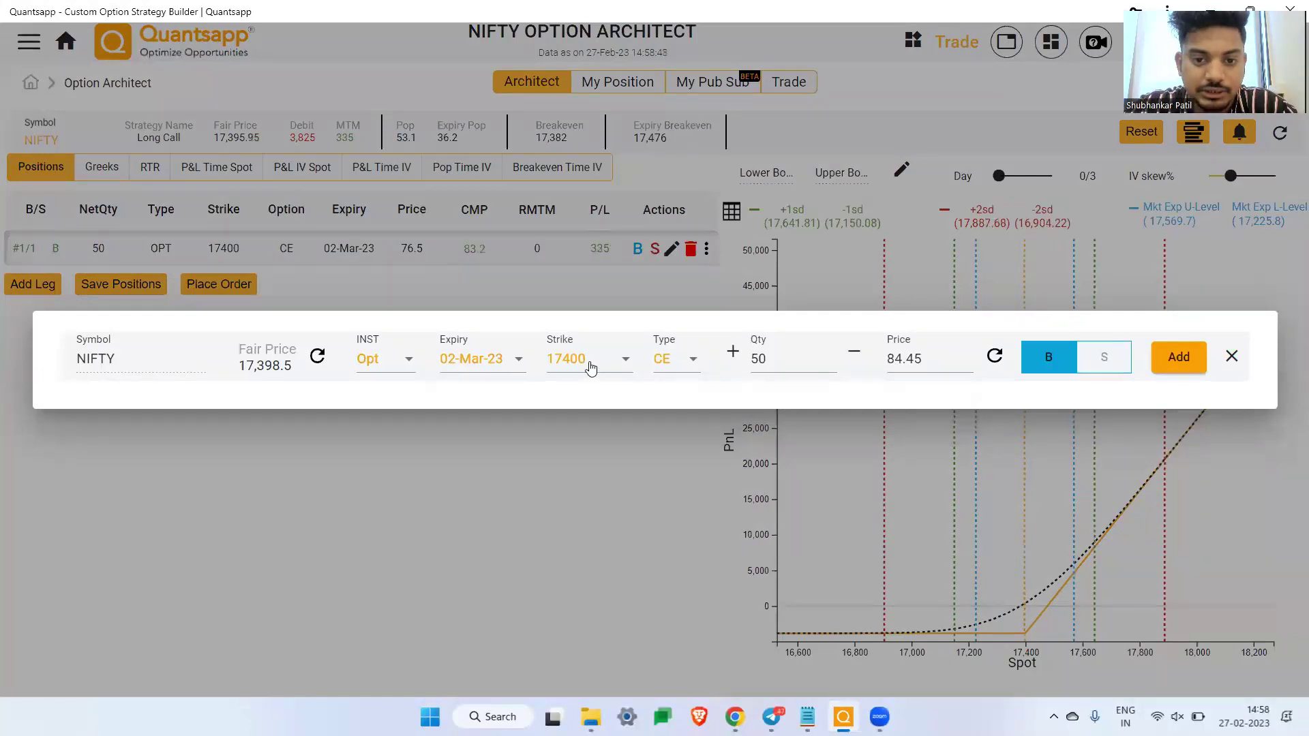
key(Down)
scroll(586, 482, down, 1)
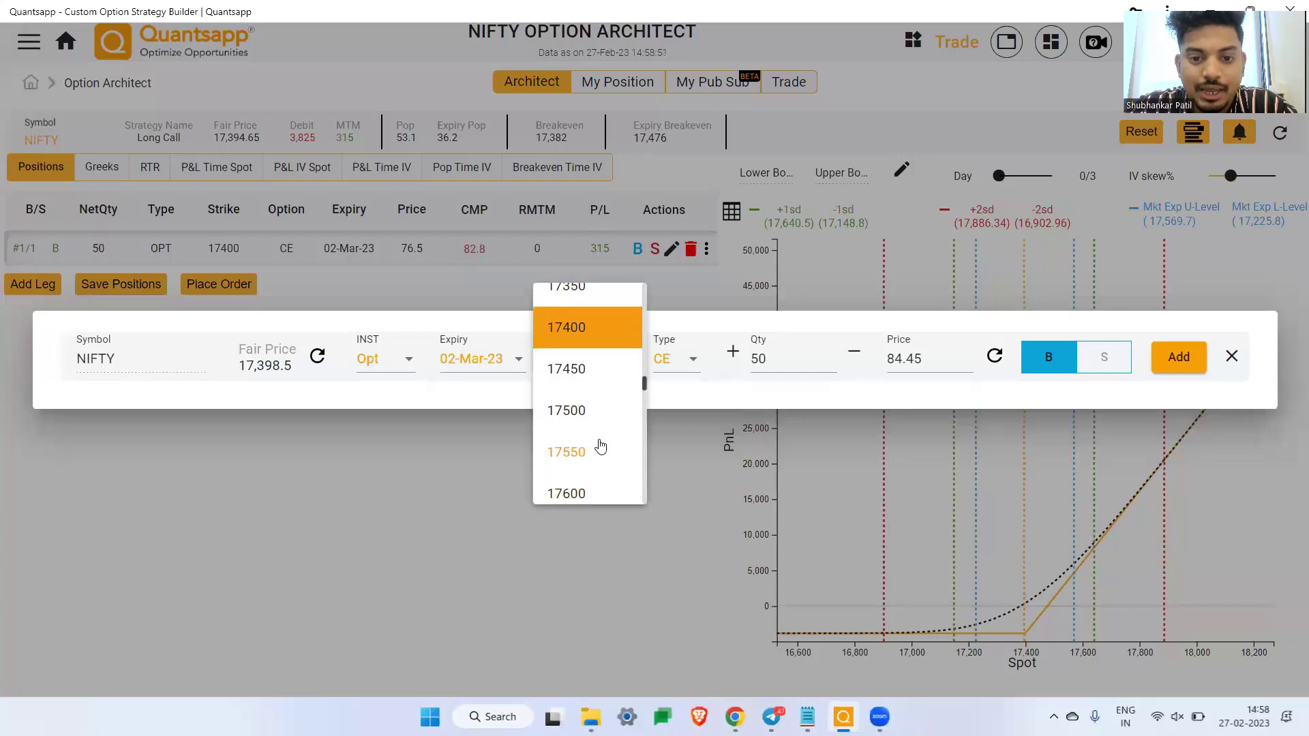
scroll(595, 471, down, 1)
click(597, 468)
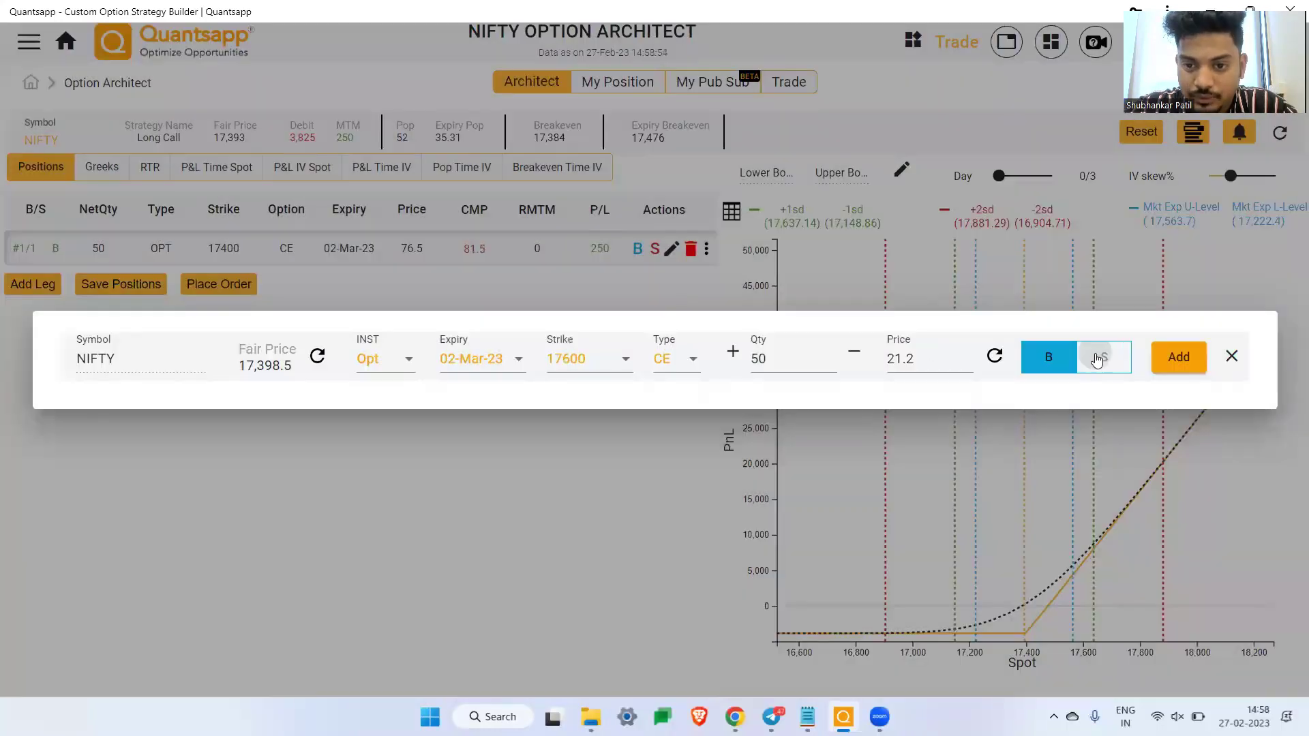
click(1096, 354)
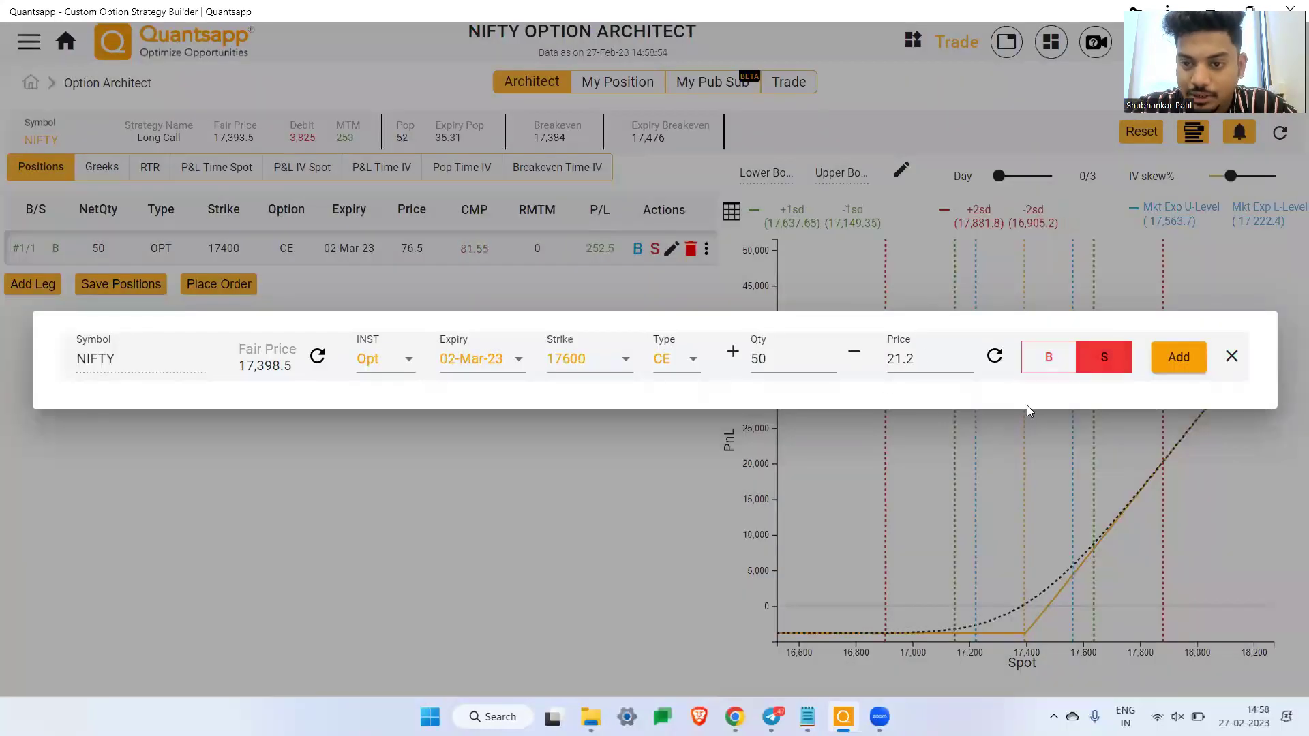
click(1184, 367)
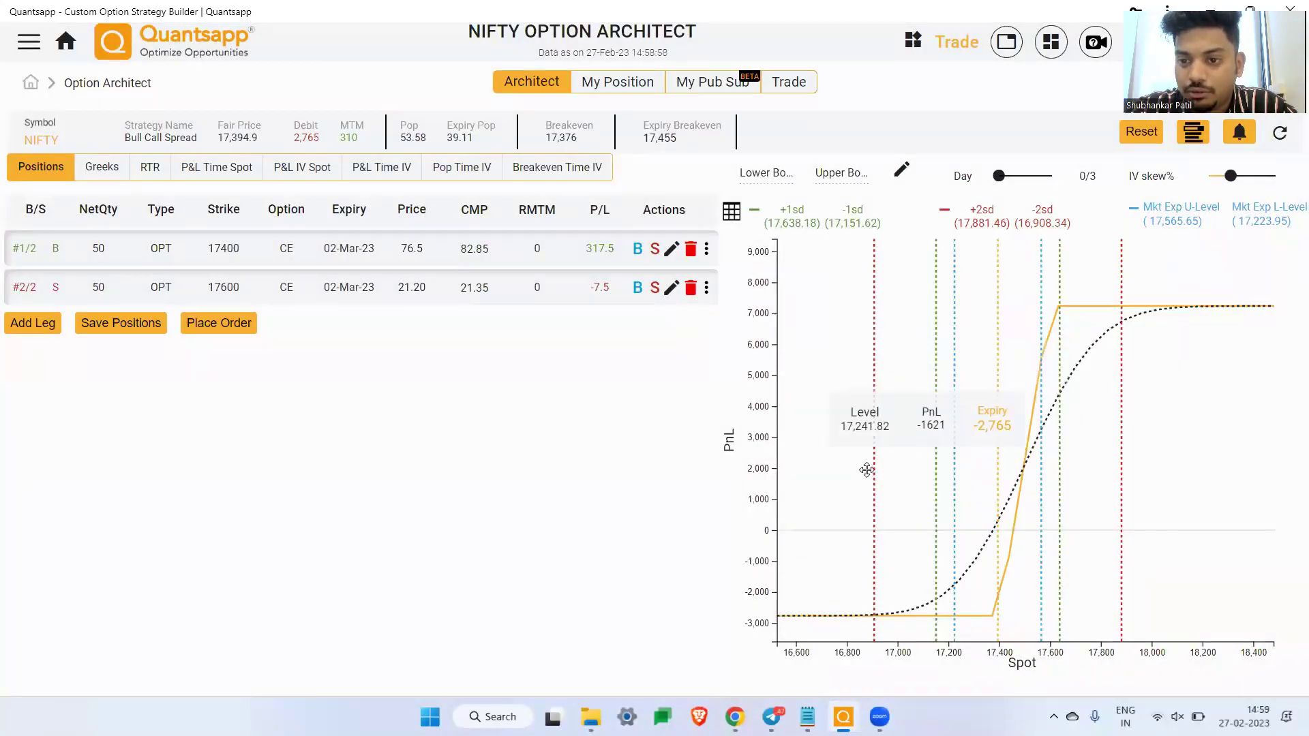
click(106, 167)
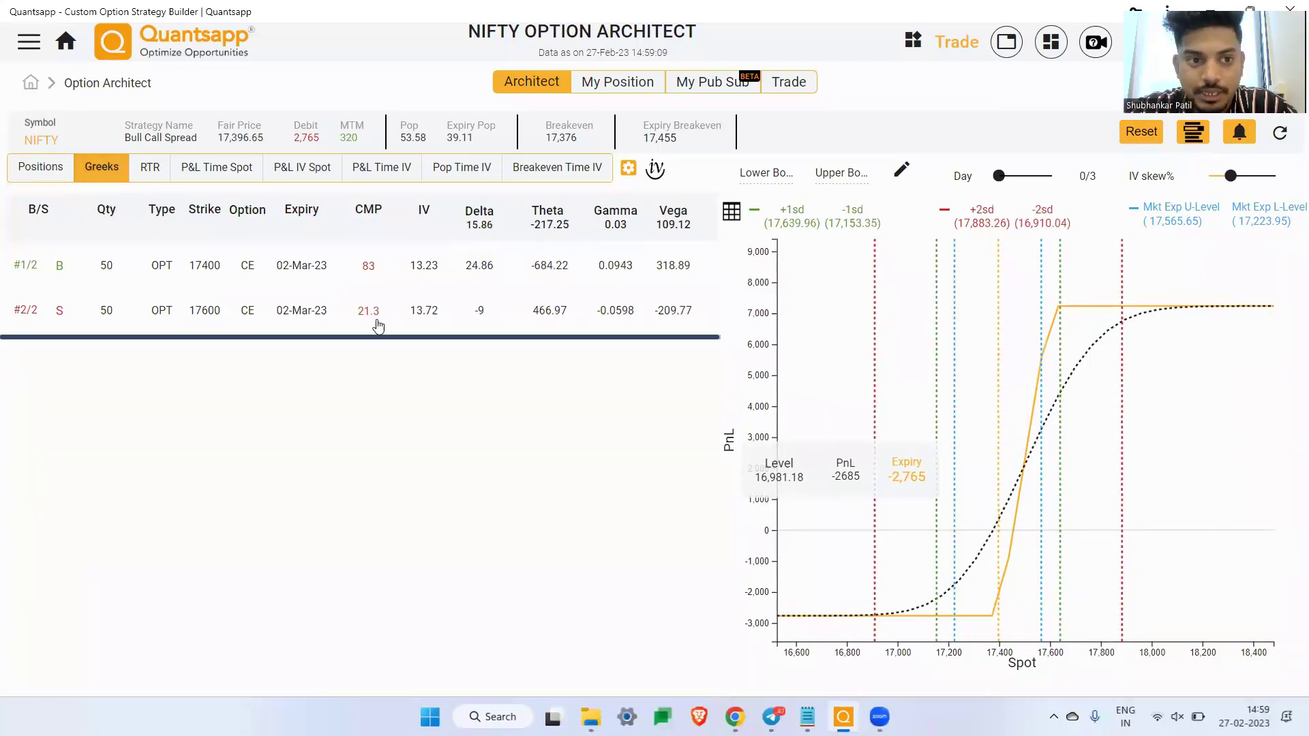
Add a short 17700 CE leg from the Positions view to complete the ladder
click(57, 174)
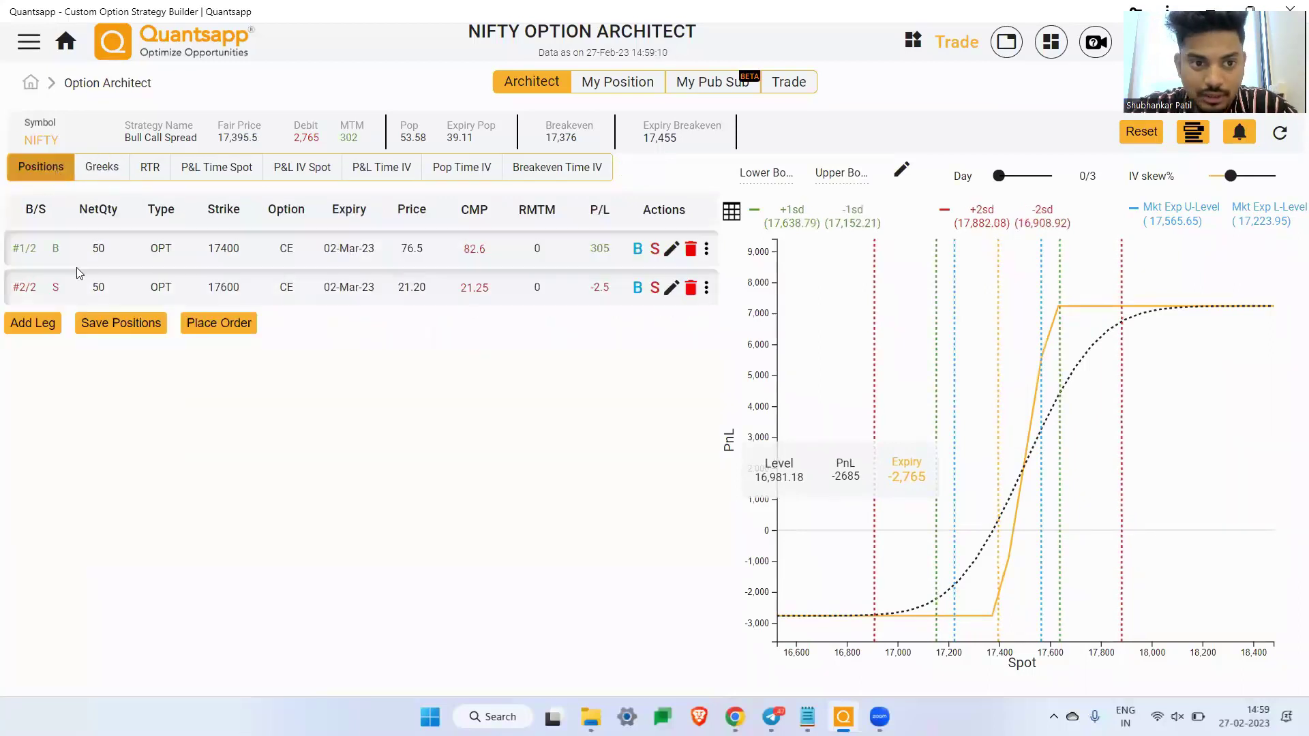
click(23, 324)
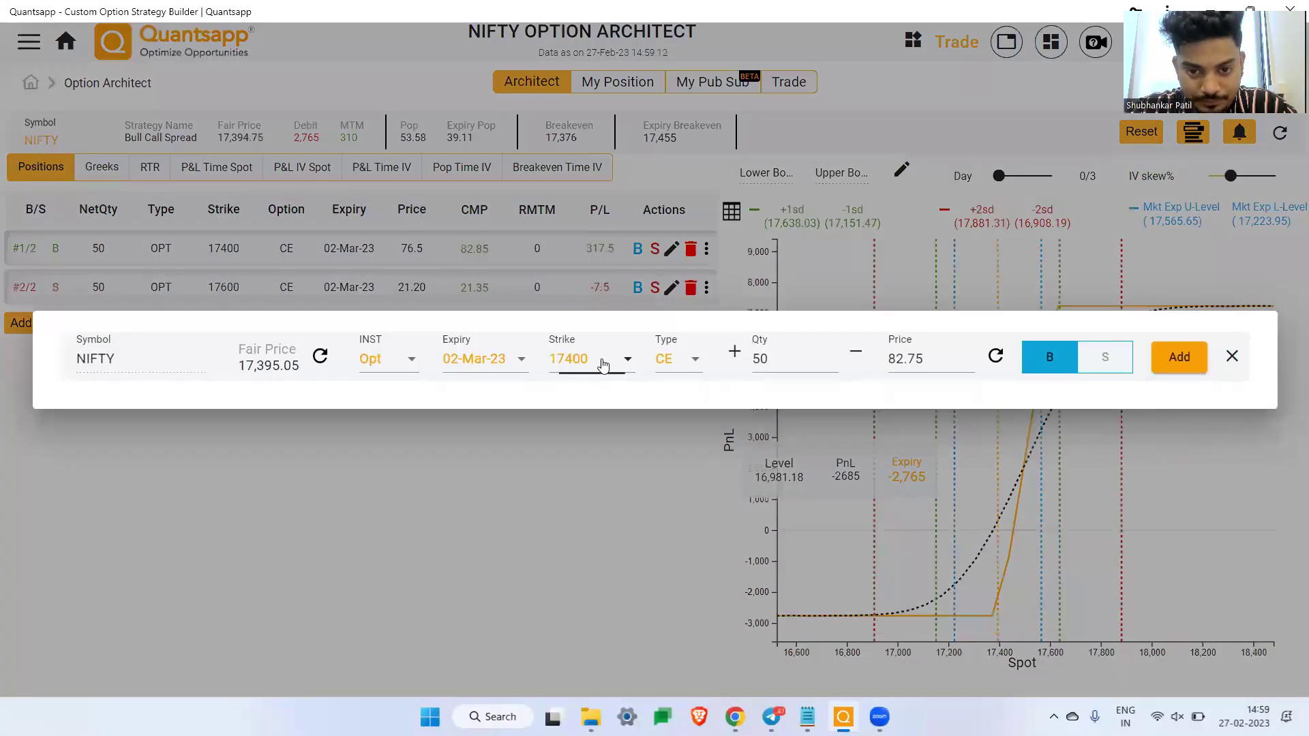
click(603, 366)
scroll(593, 450, down, 4)
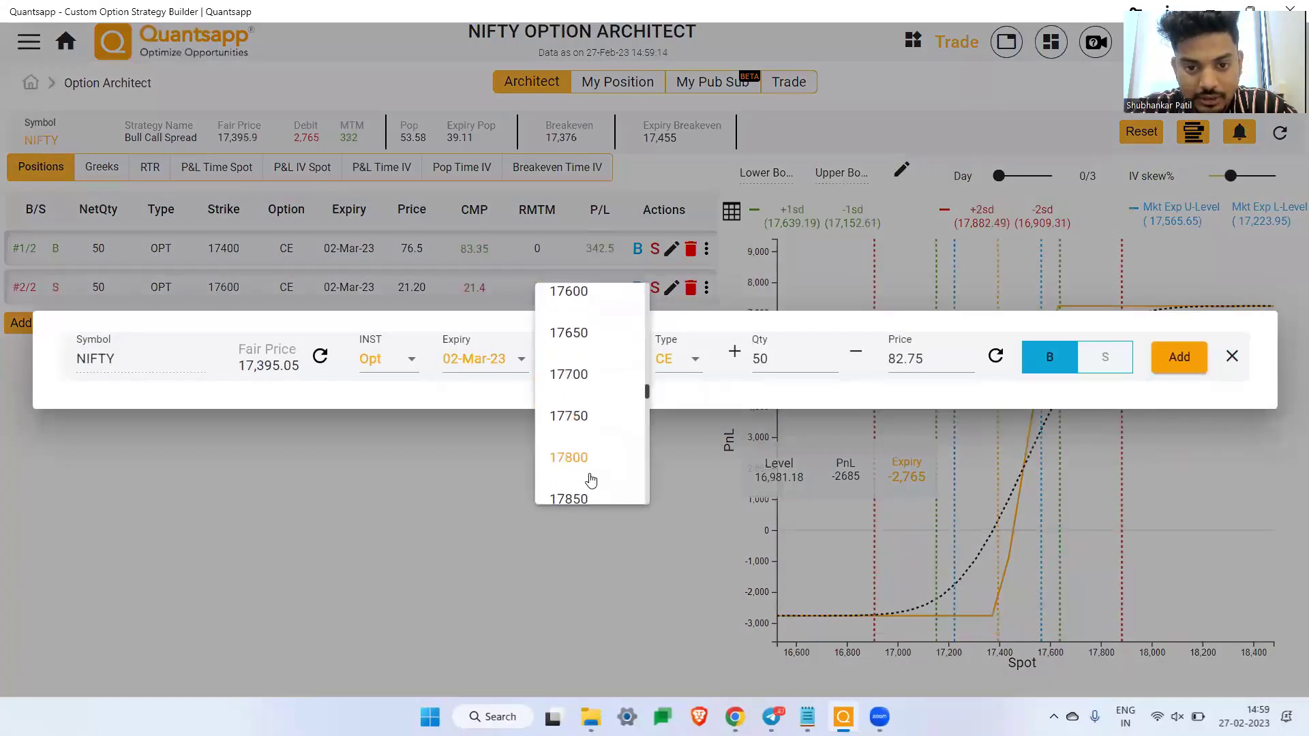
click(608, 387)
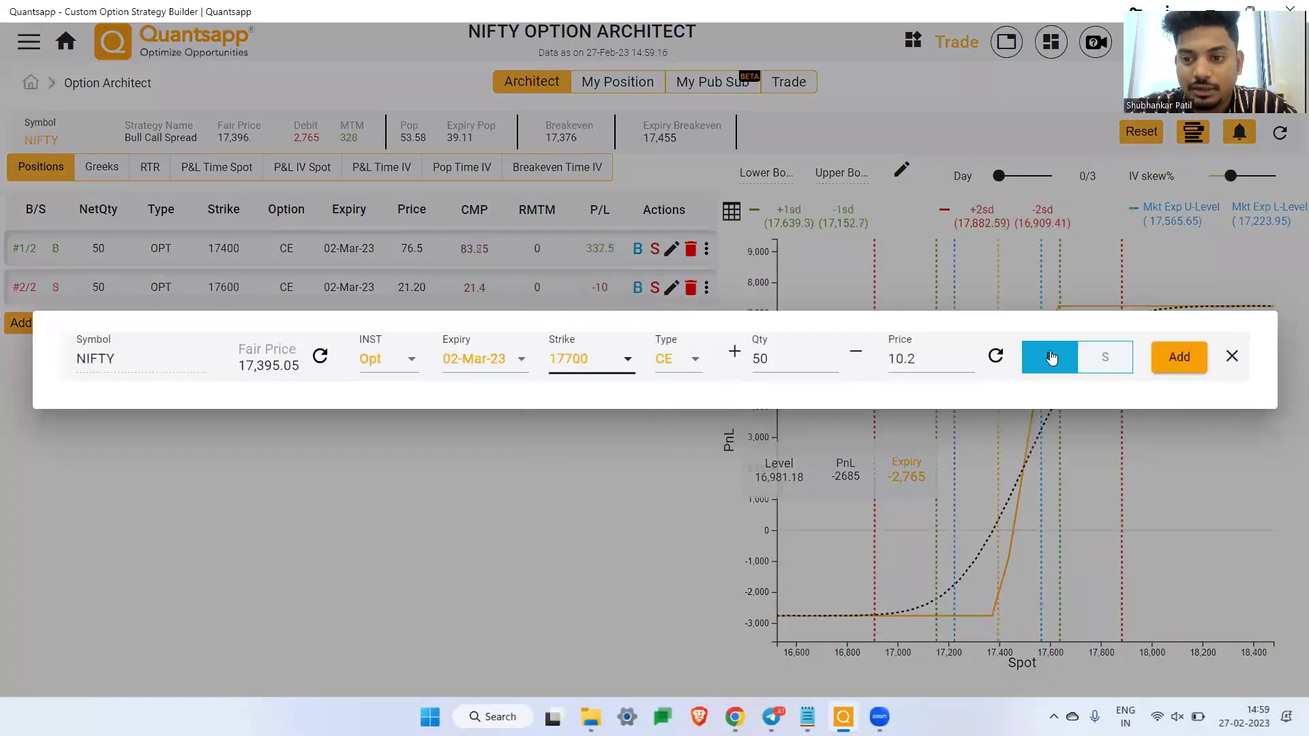
click(1105, 357)
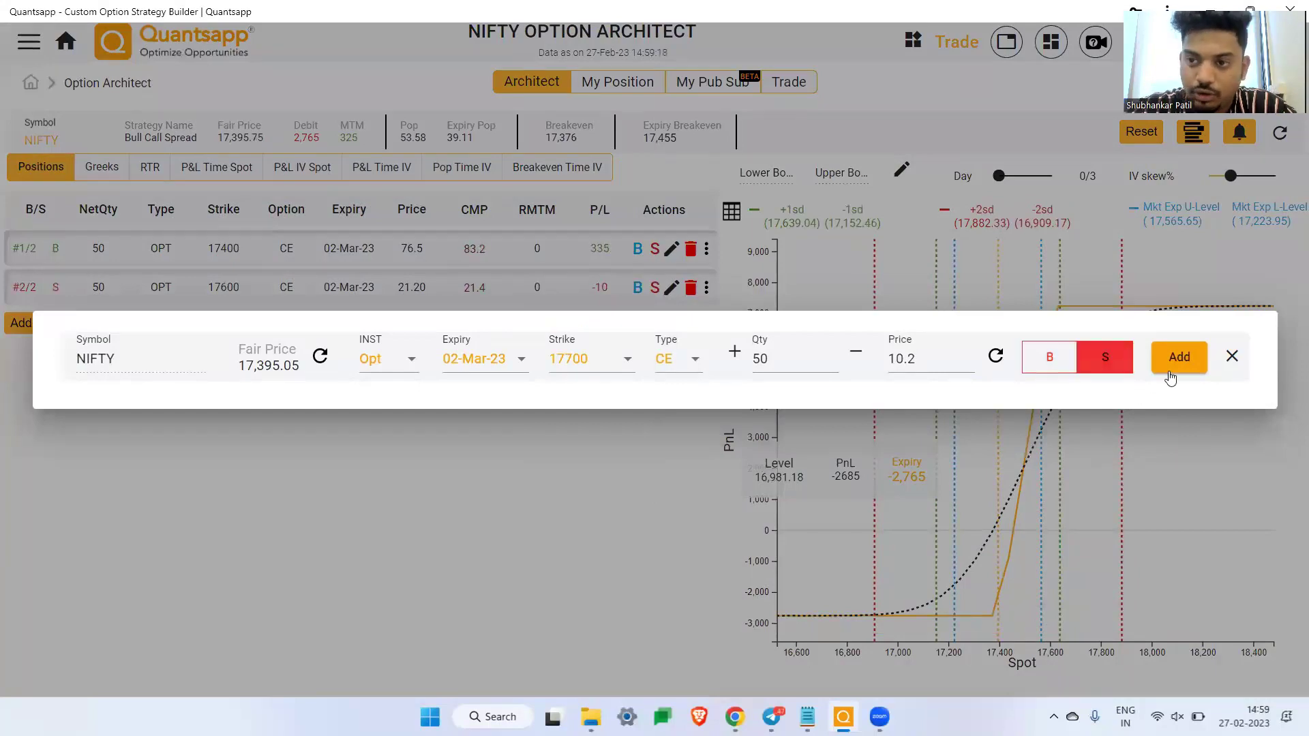
click(1170, 373)
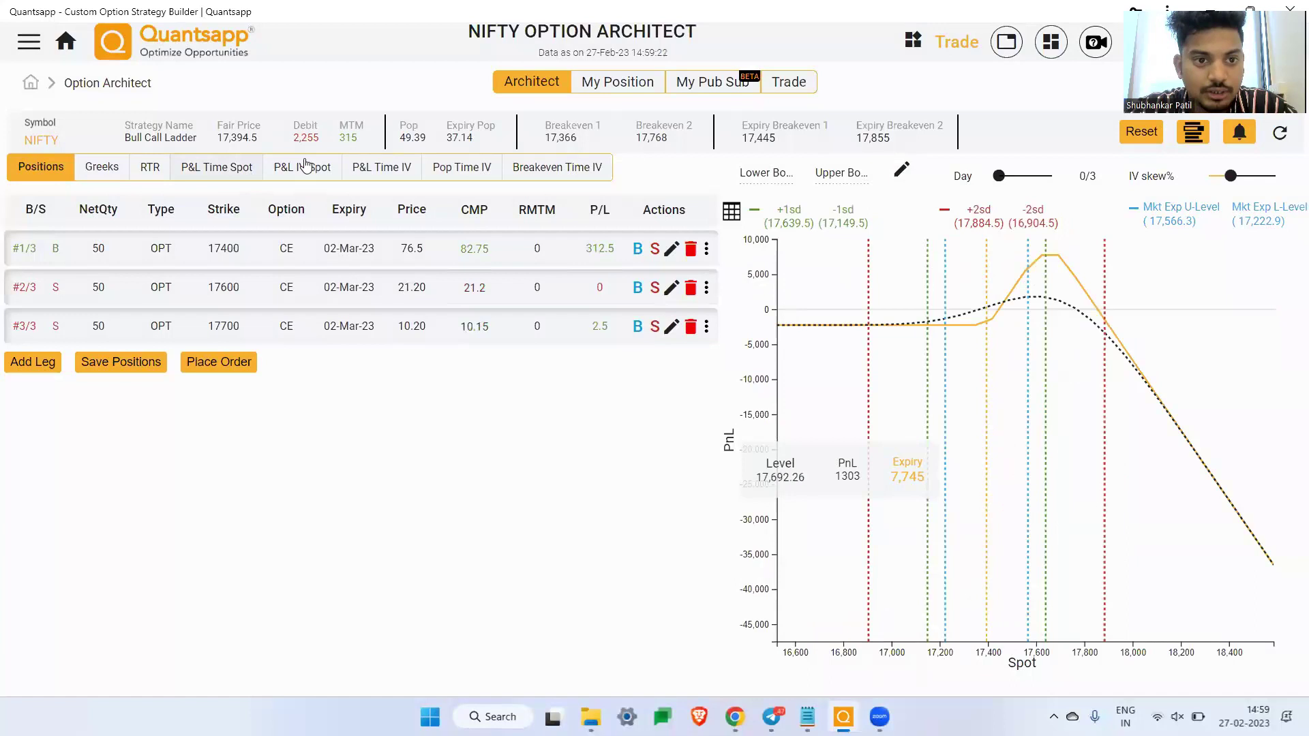
triple_click(165, 140)
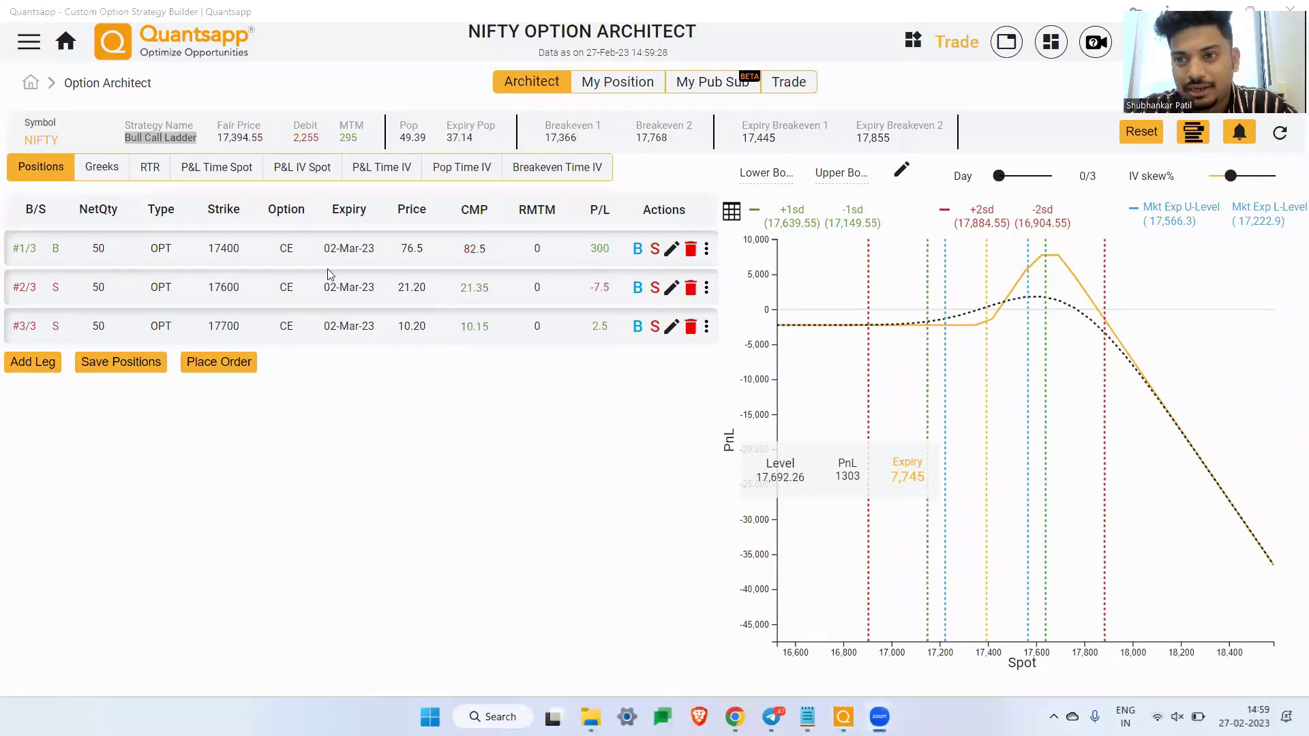
double_click(232, 312)
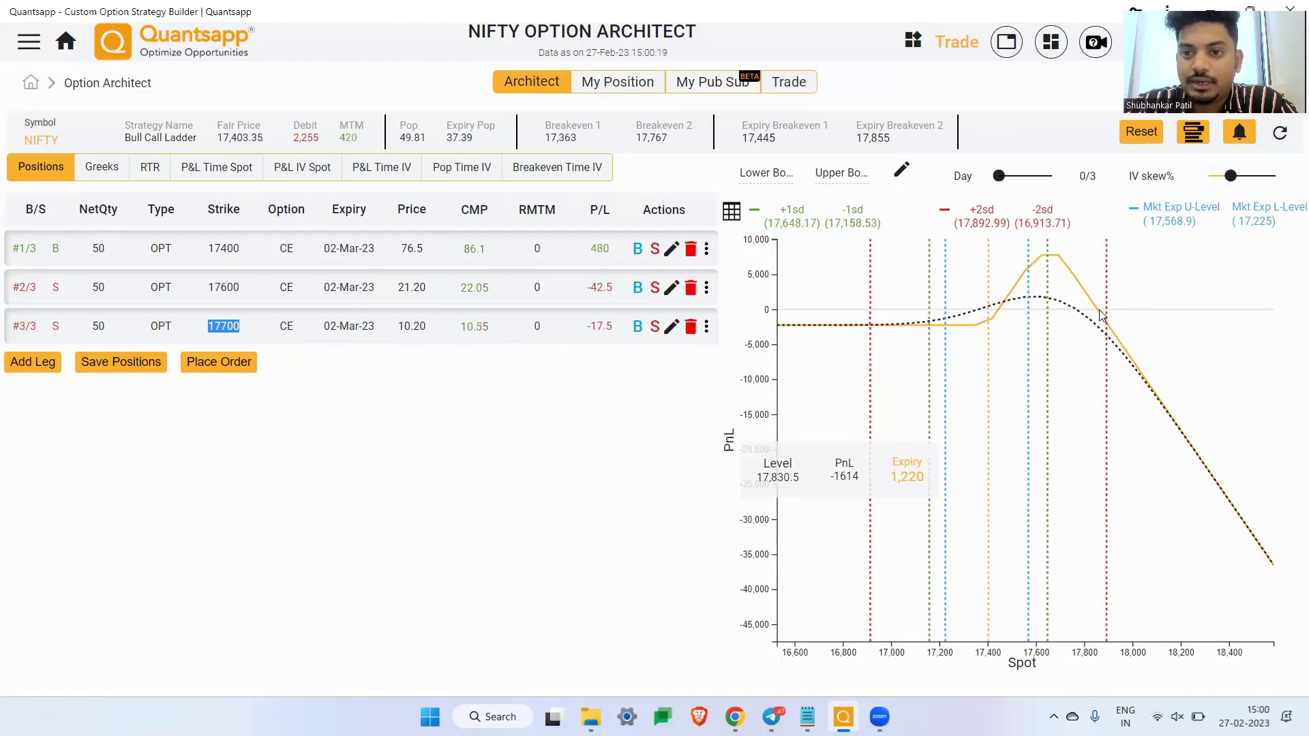
drag(857, 126, 900, 150)
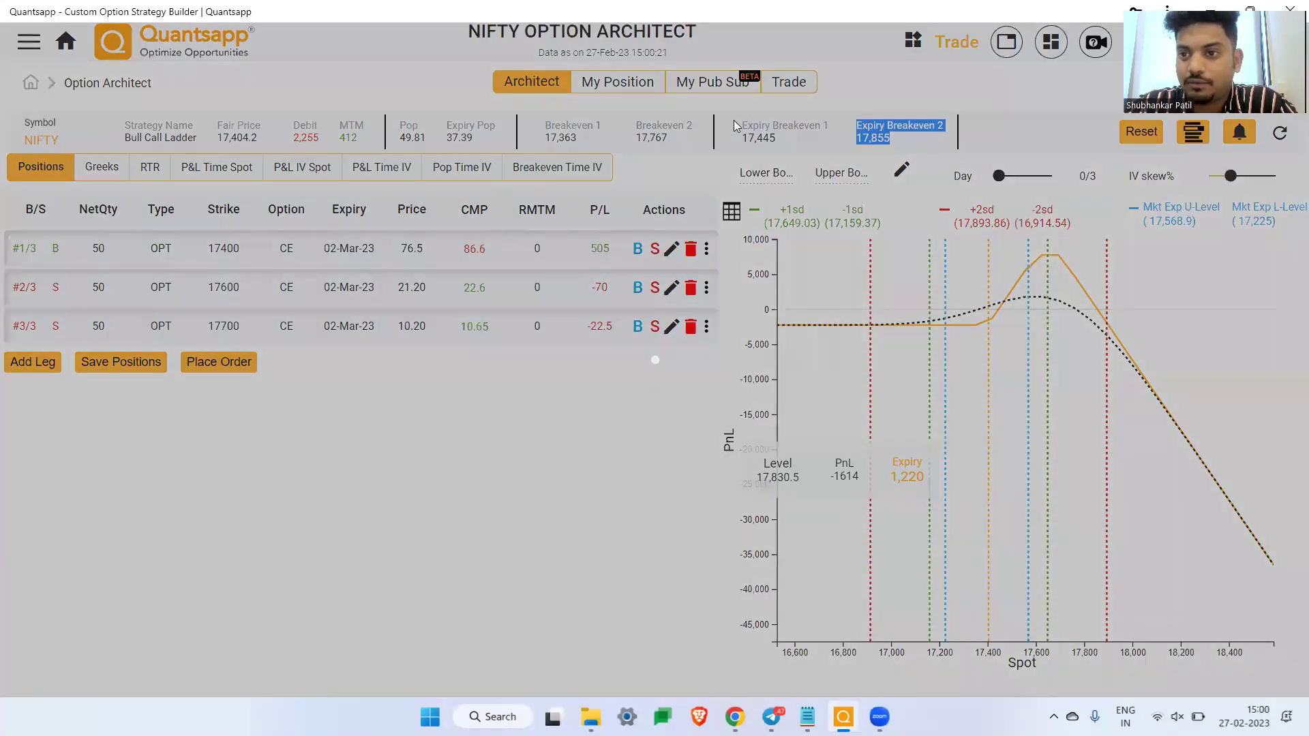
drag(734, 120, 803, 139)
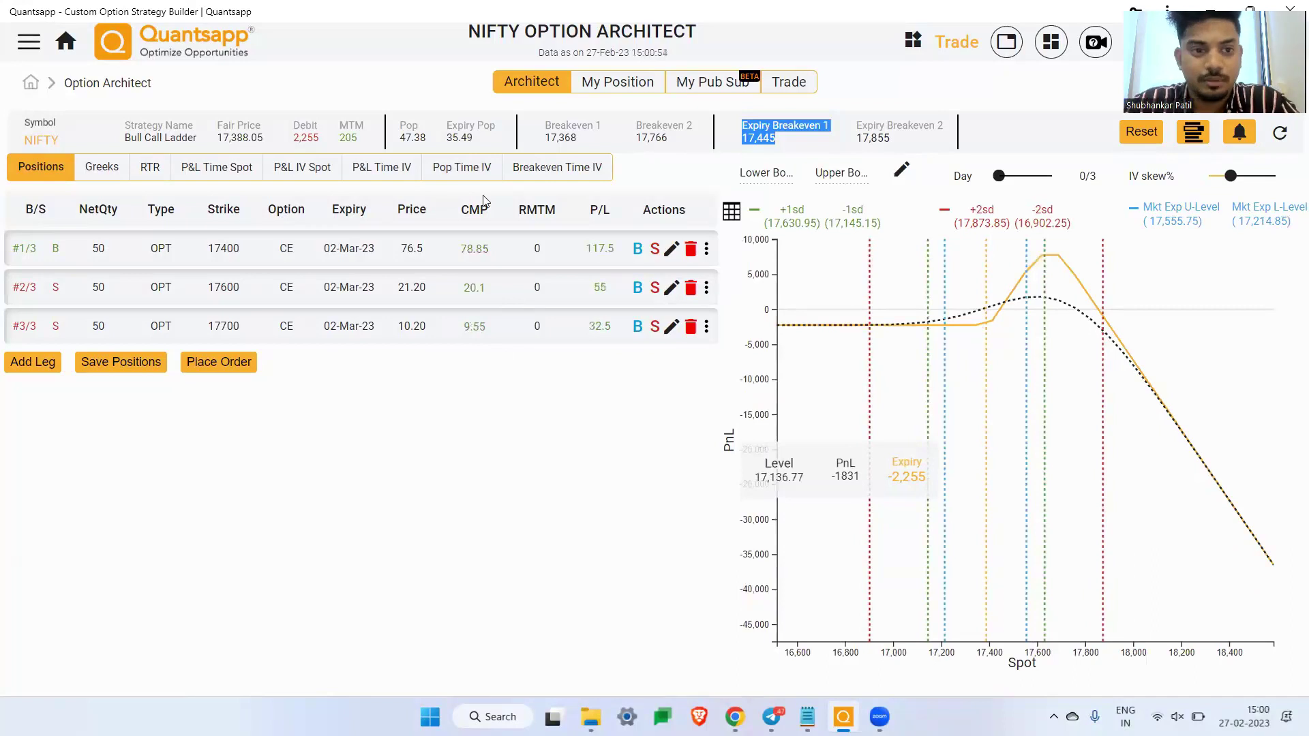
Delete the 17700 call leg and sell 100 more 17600 calls, making that leg short 150
click(692, 330)
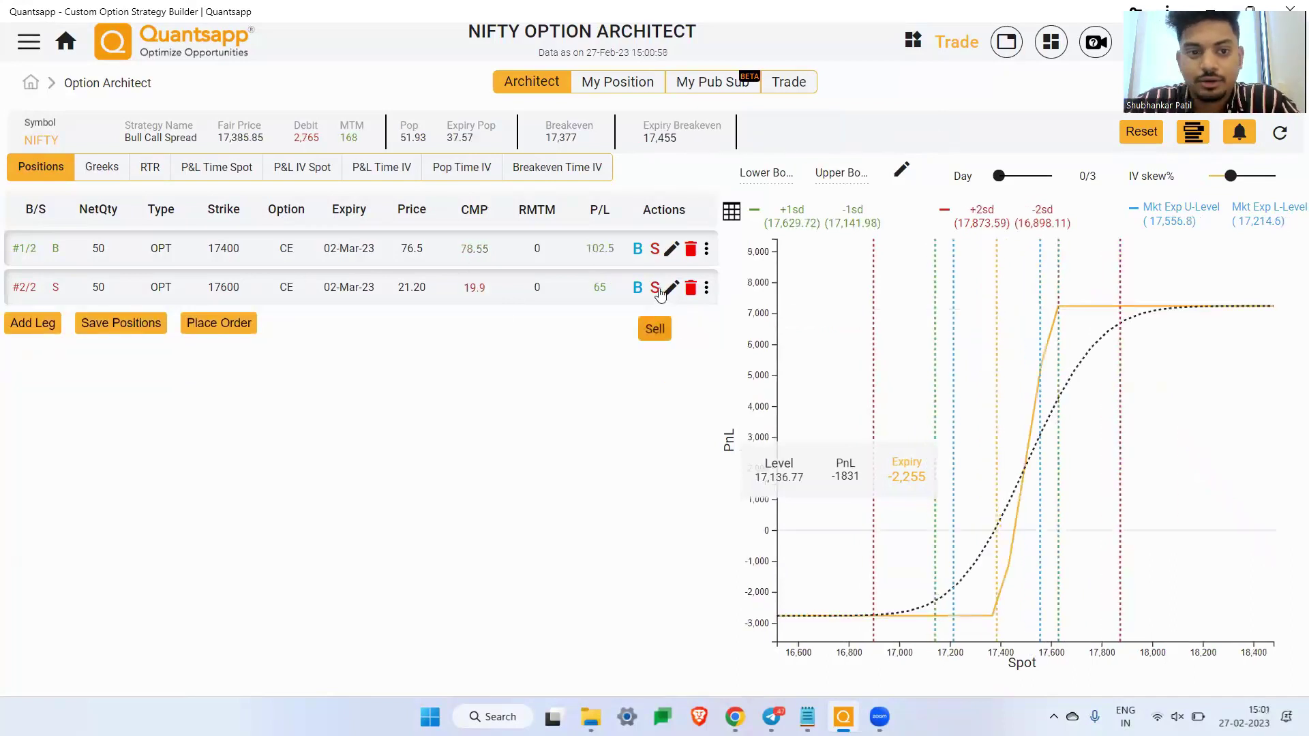
click(655, 288)
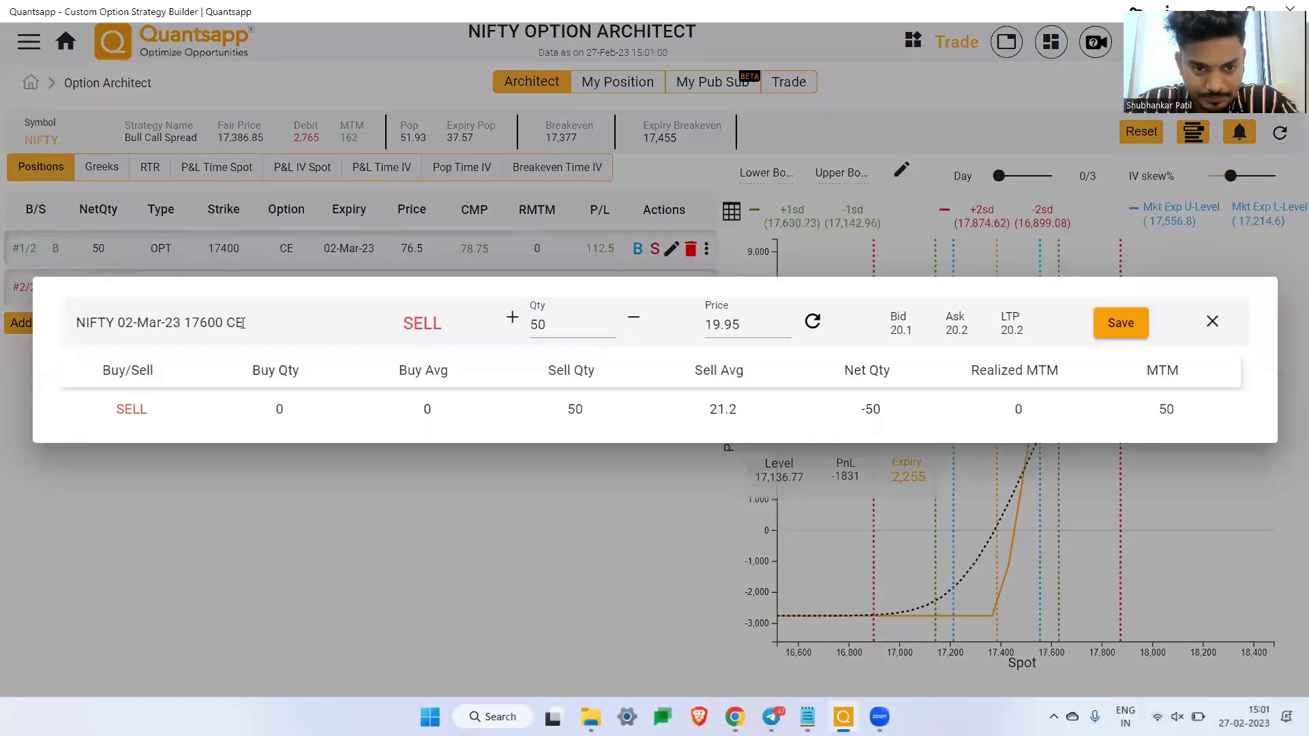
click(512, 318)
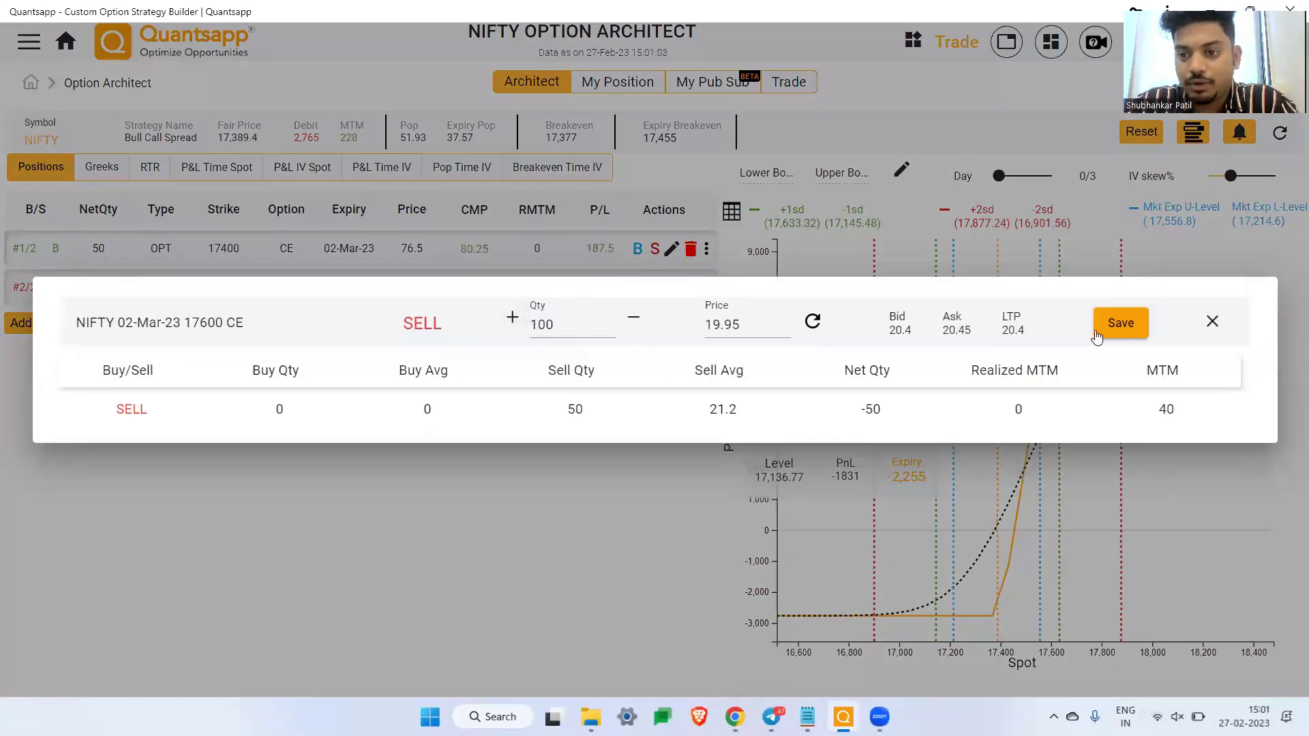
click(1115, 325)
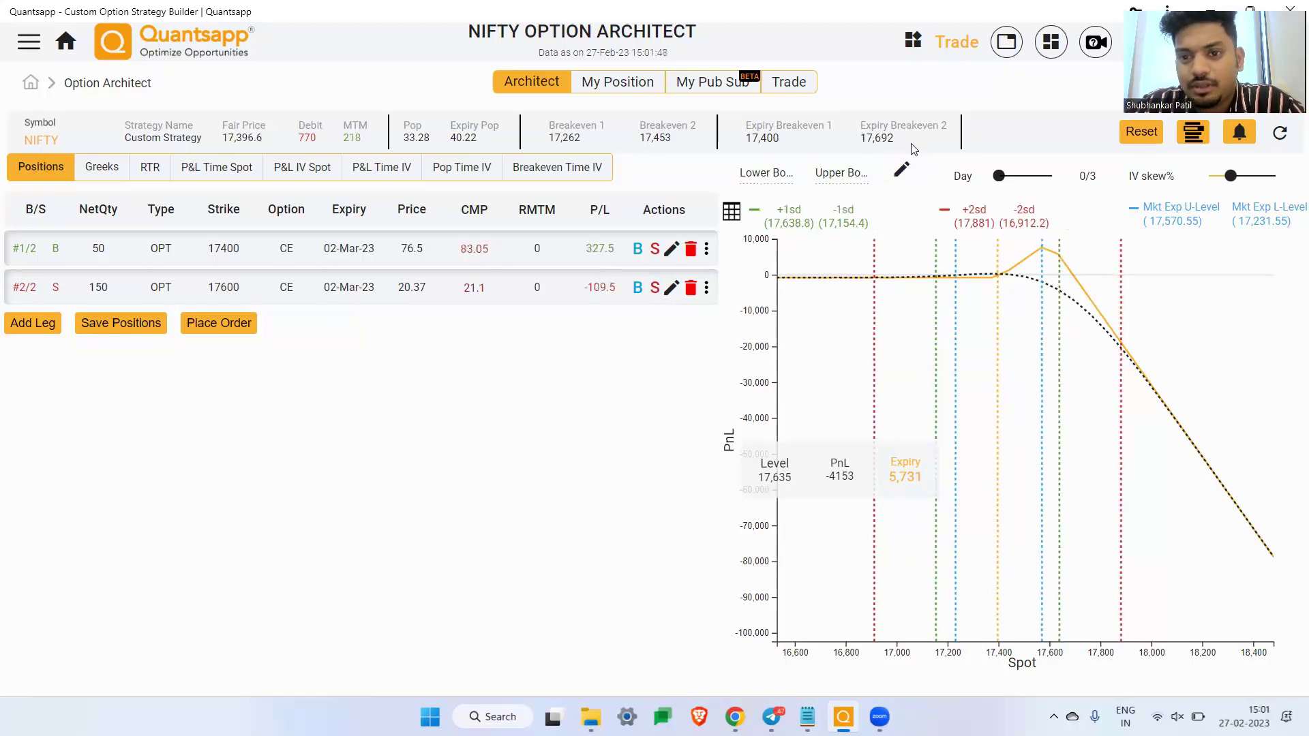
triple_click(916, 150)
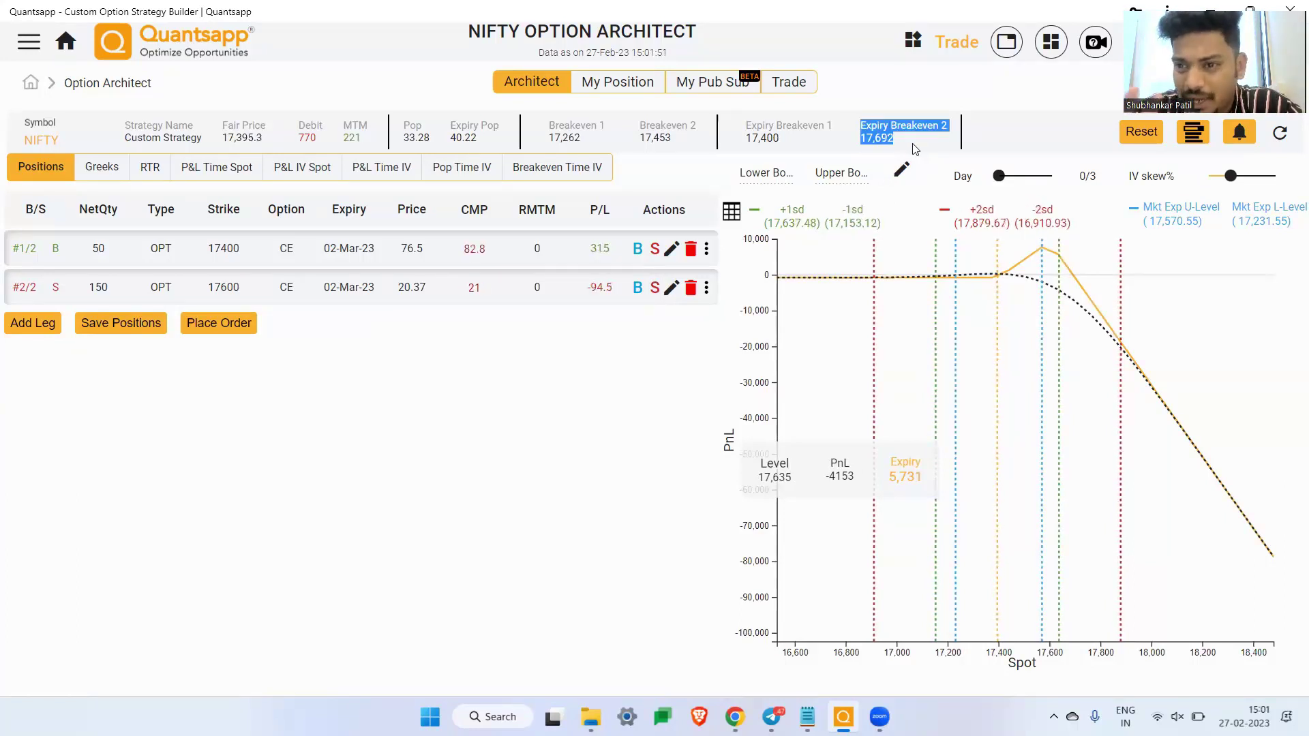
click(974, 205)
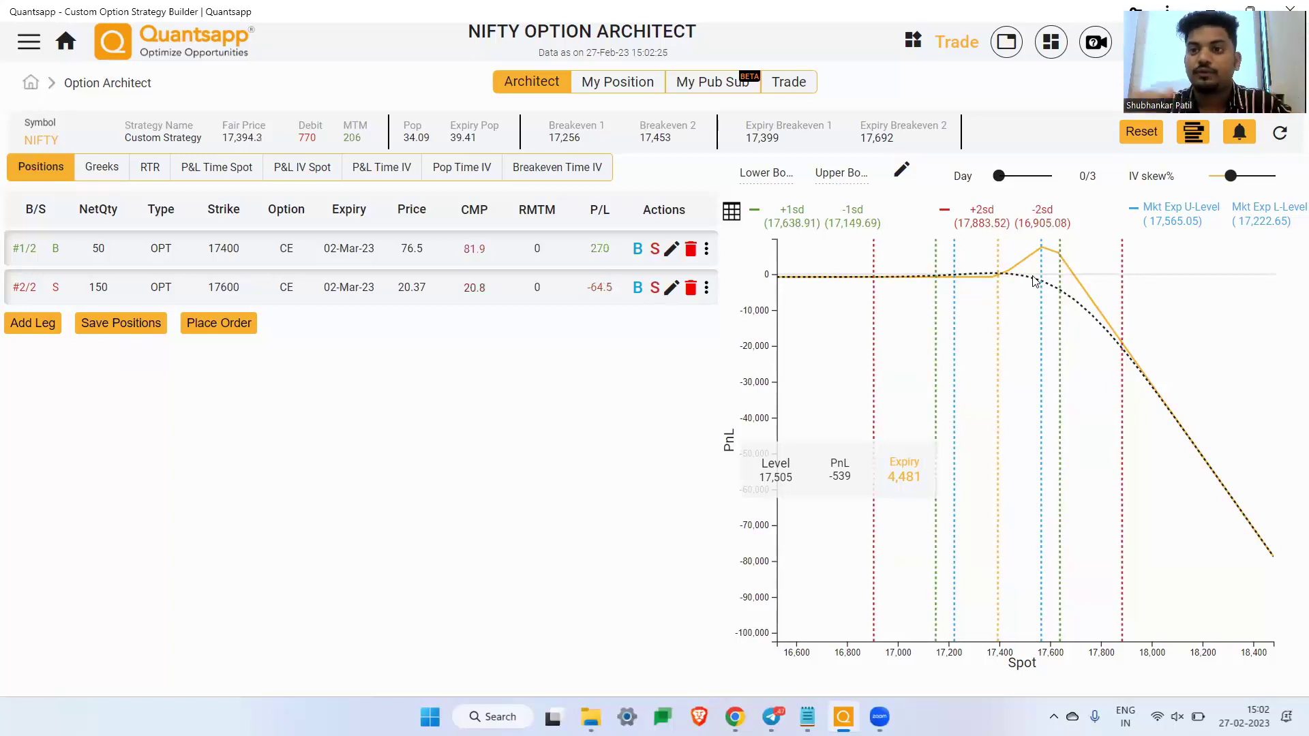
Buy back the short 17600 calls in orders of 50 and 100, then start a sell order on that leg
click(637, 287)
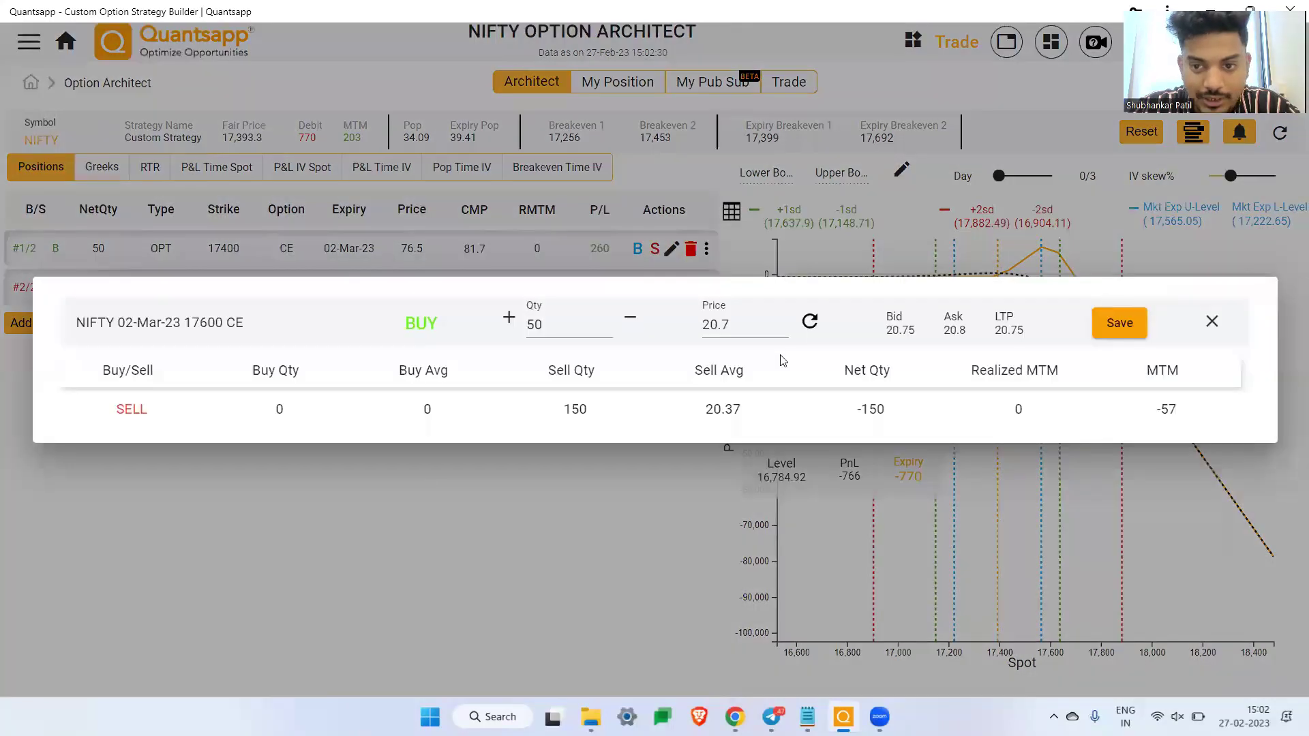
click(1119, 323)
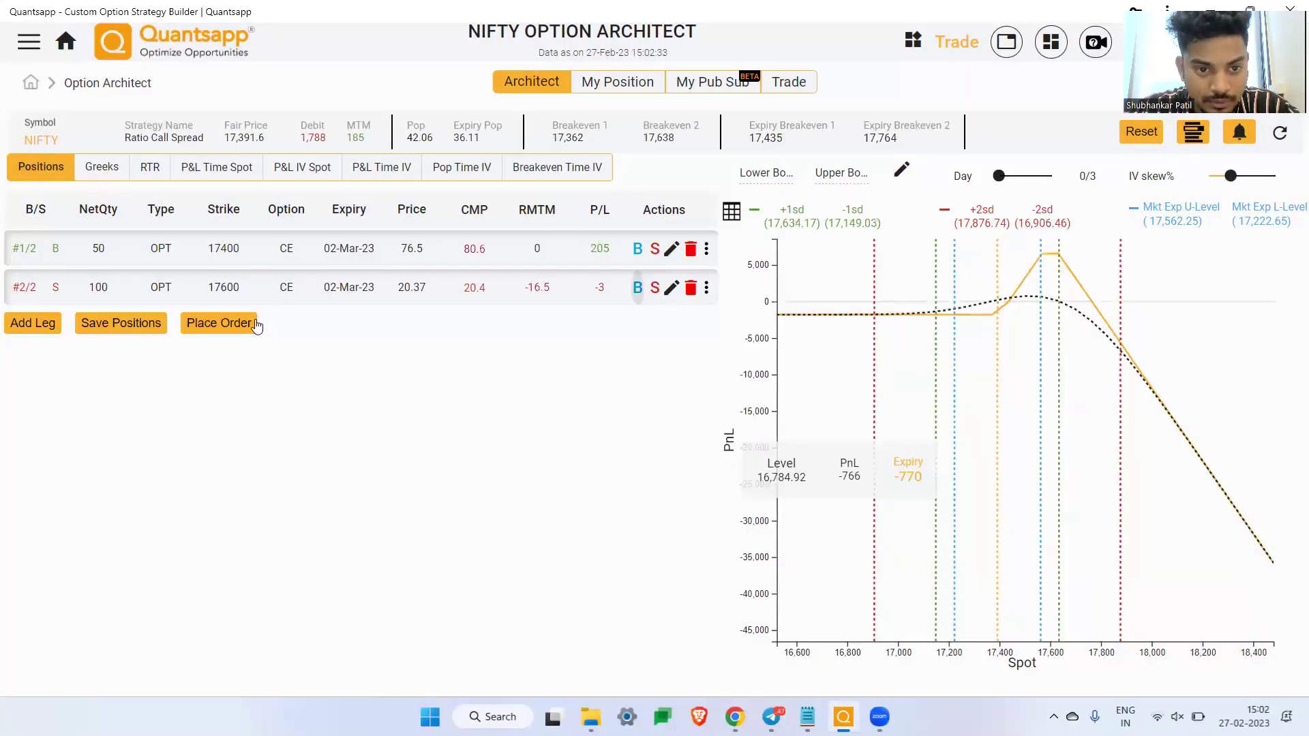
click(638, 289)
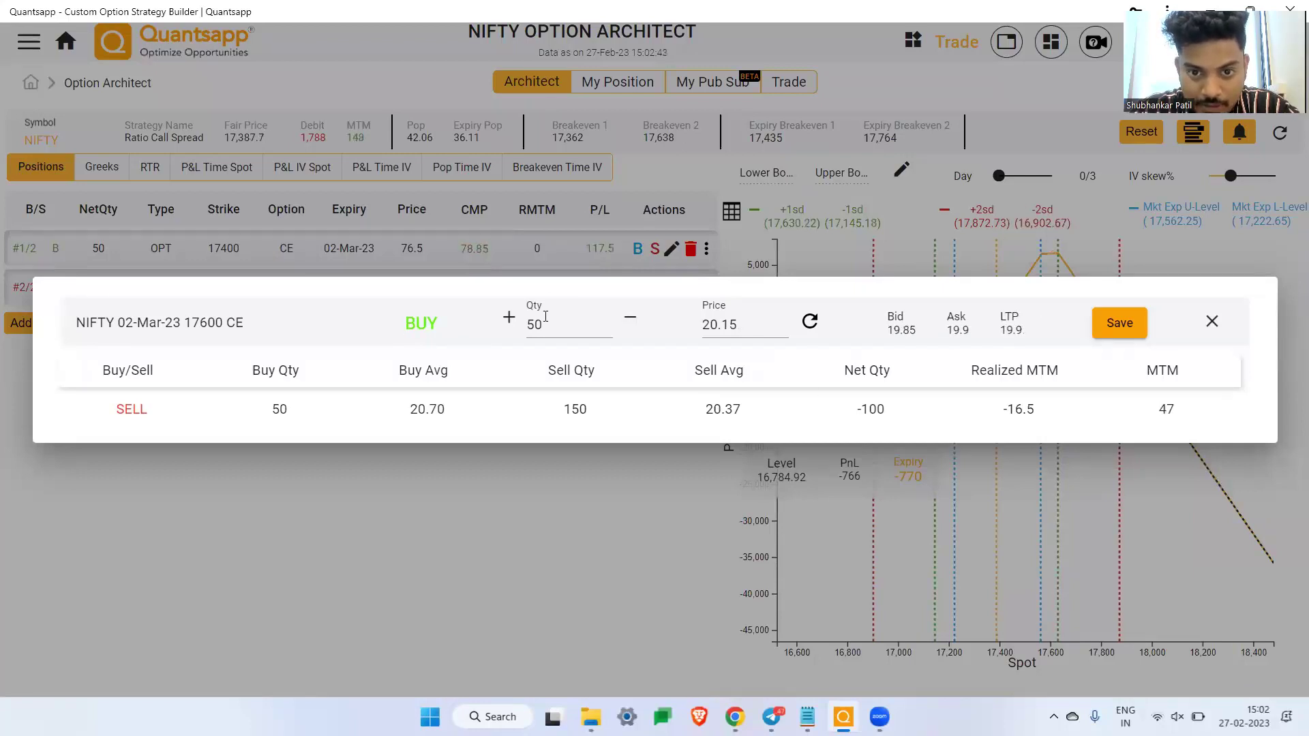
click(508, 318)
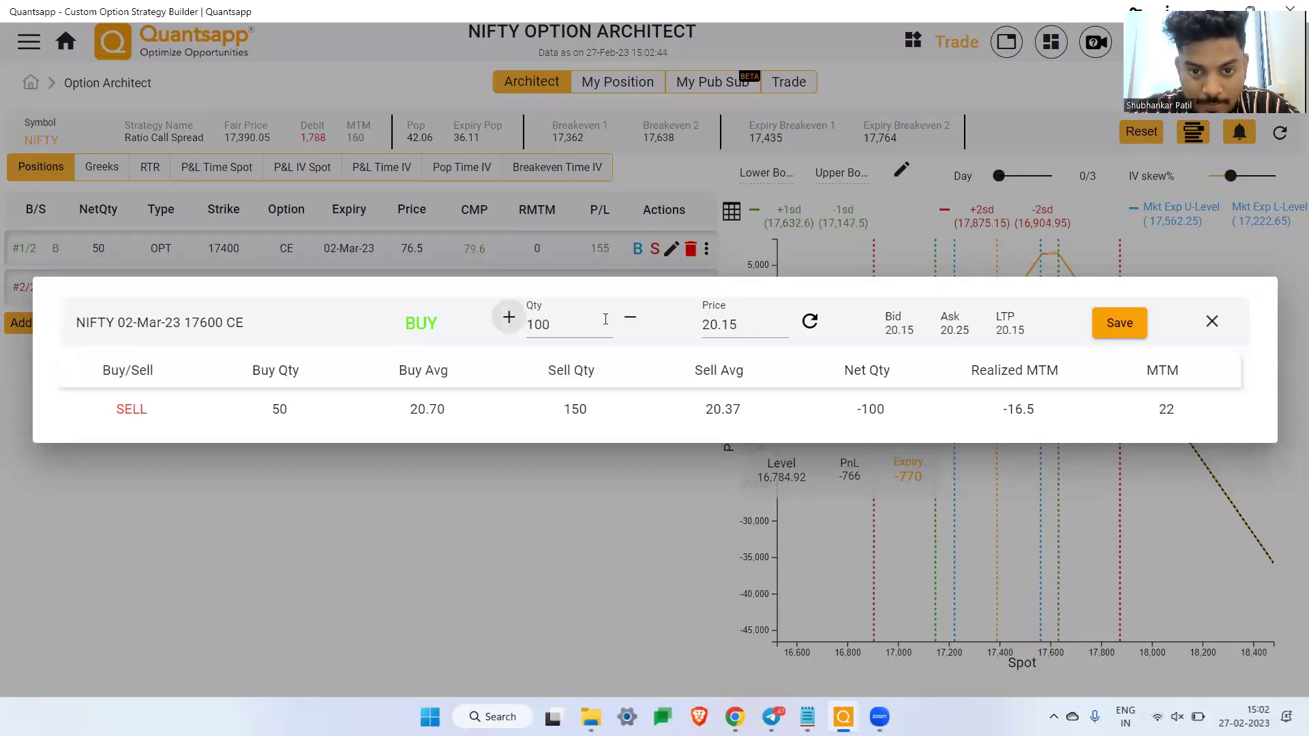
click(1131, 336)
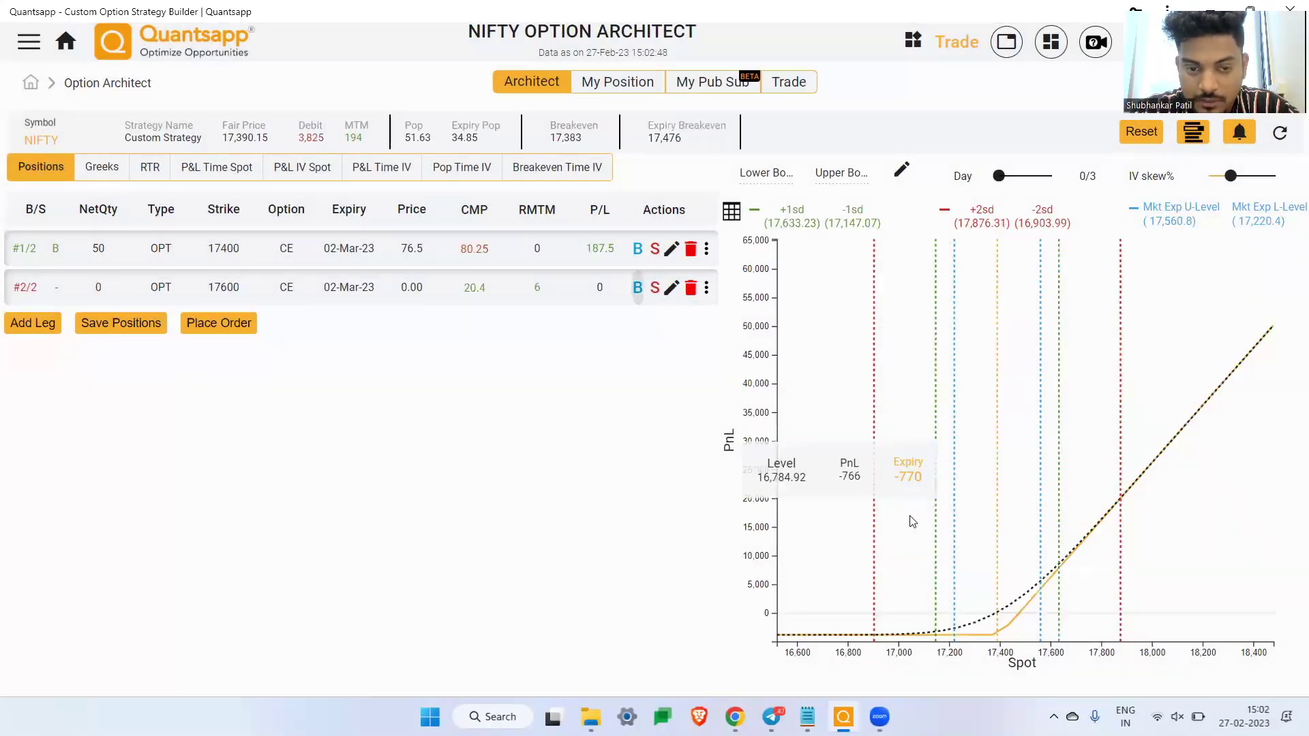
click(656, 288)
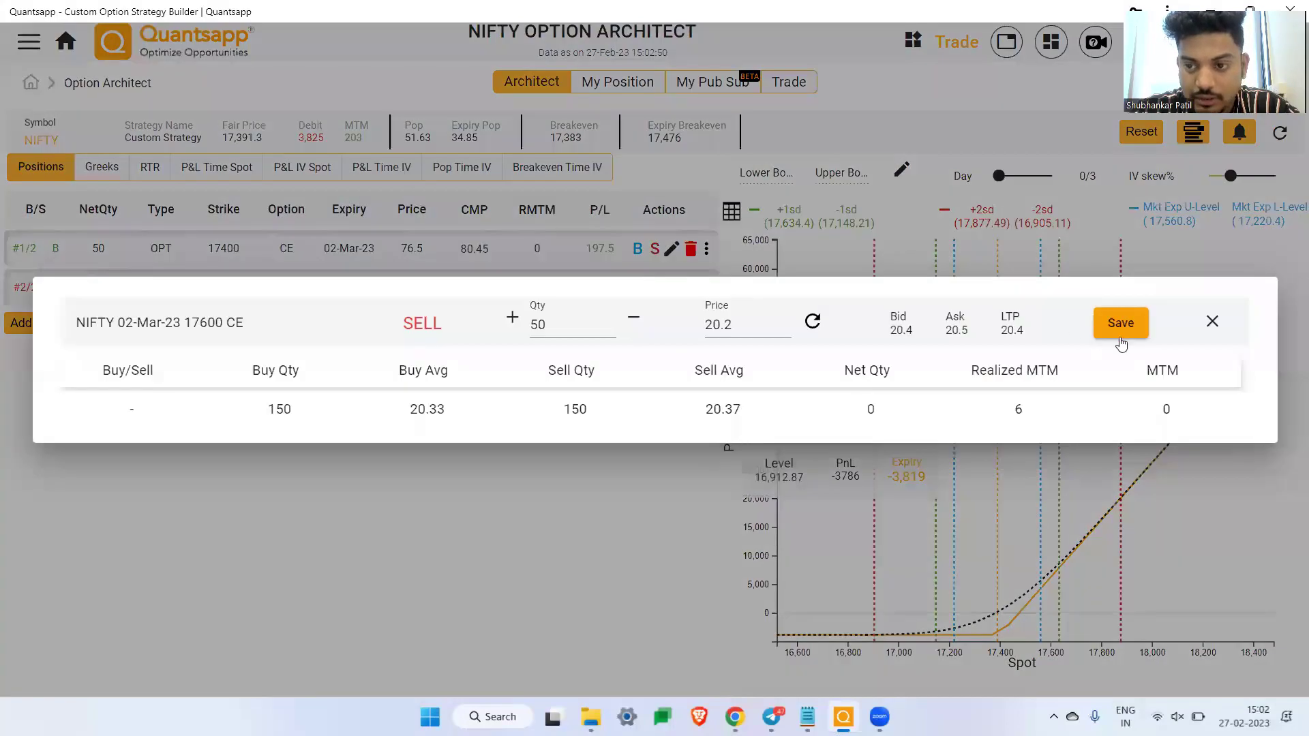
Resell 50 17600 calls and add a short 50-lot 17700 CE leg, checking breakevens 17,447/17,853
click(1129, 326)
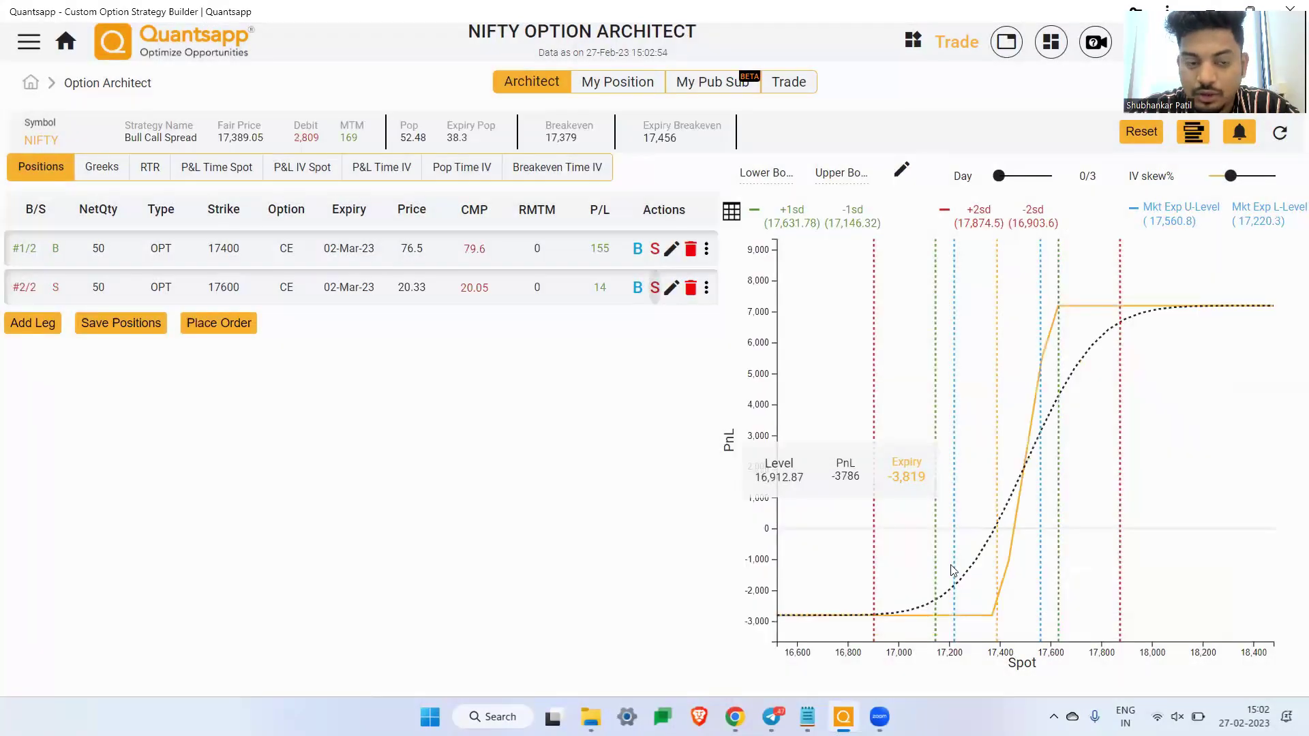
click(44, 328)
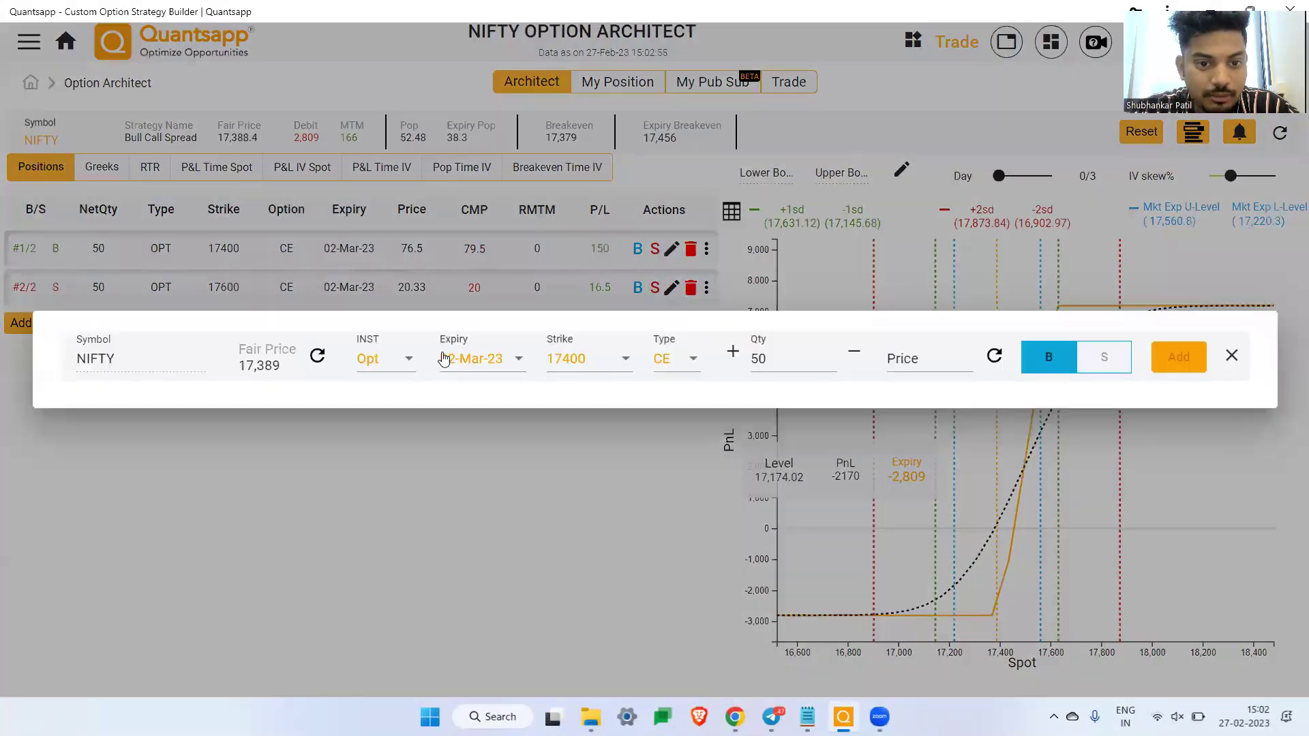
click(574, 360)
scroll(590, 450, down, 2)
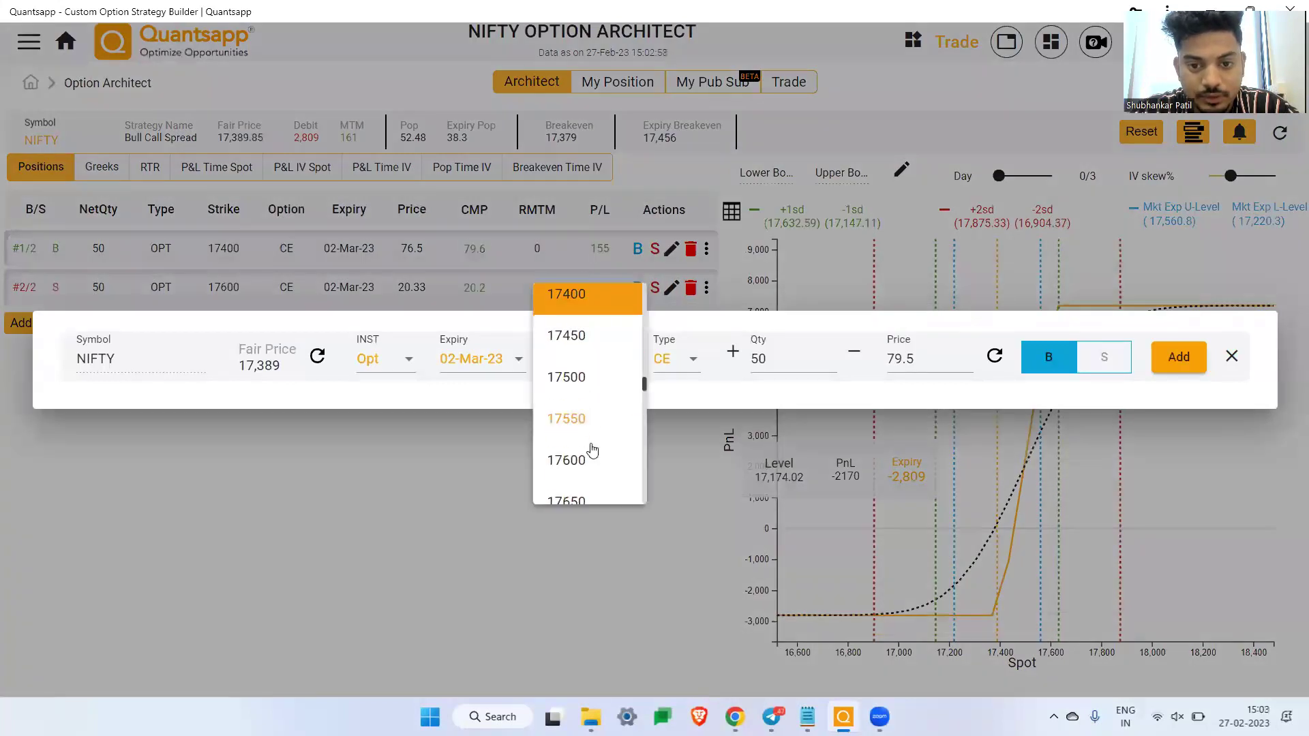
click(592, 447)
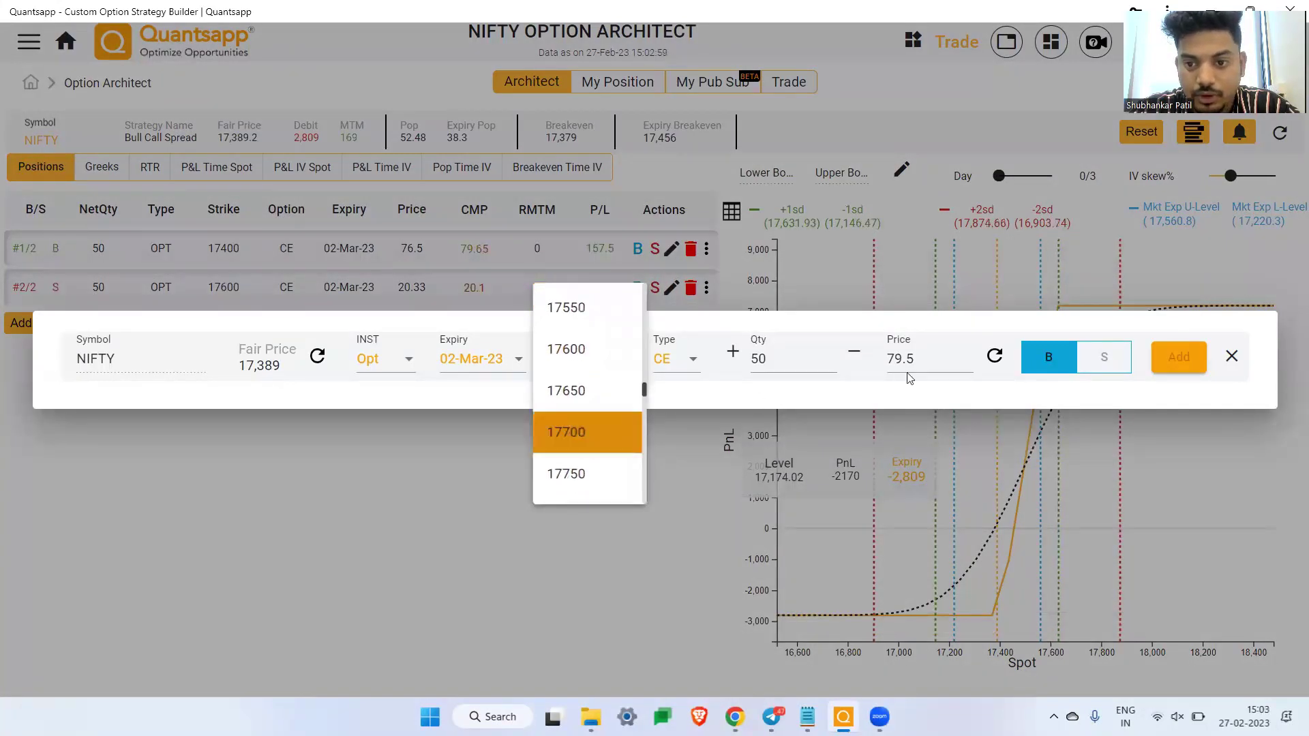
click(1103, 368)
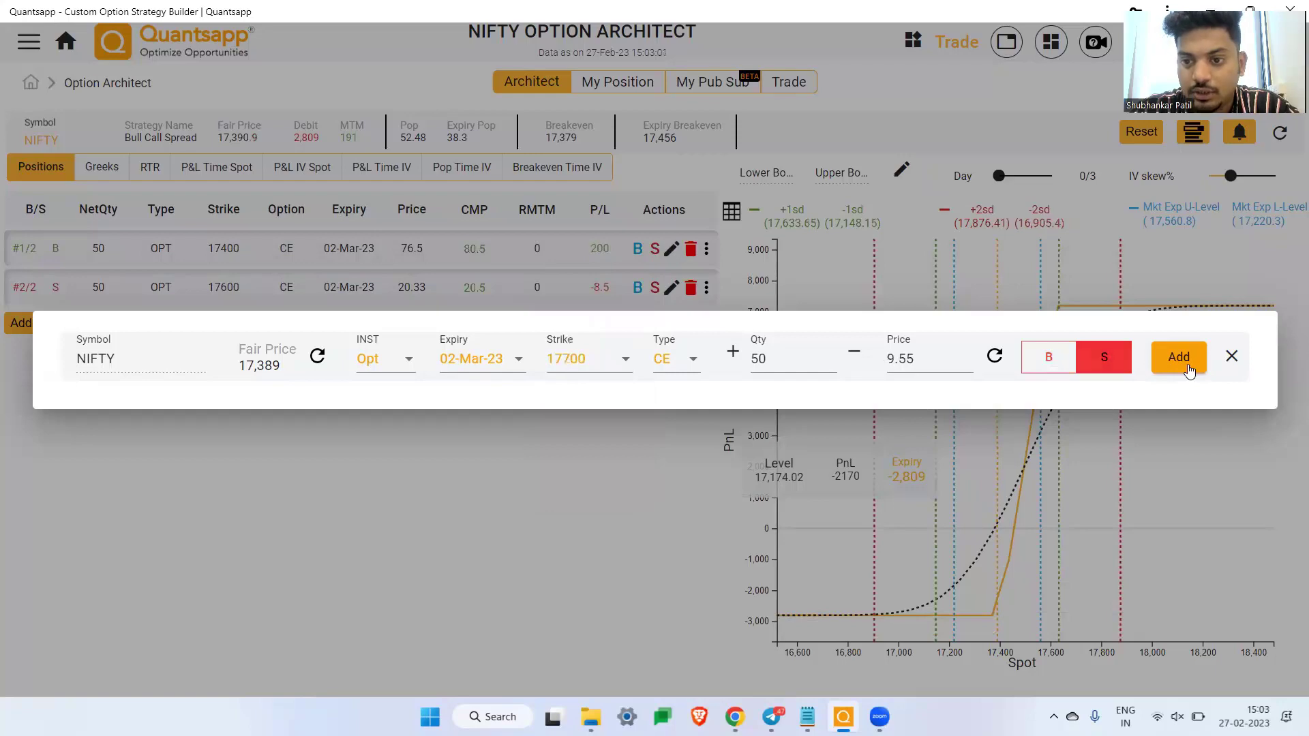
click(1185, 361)
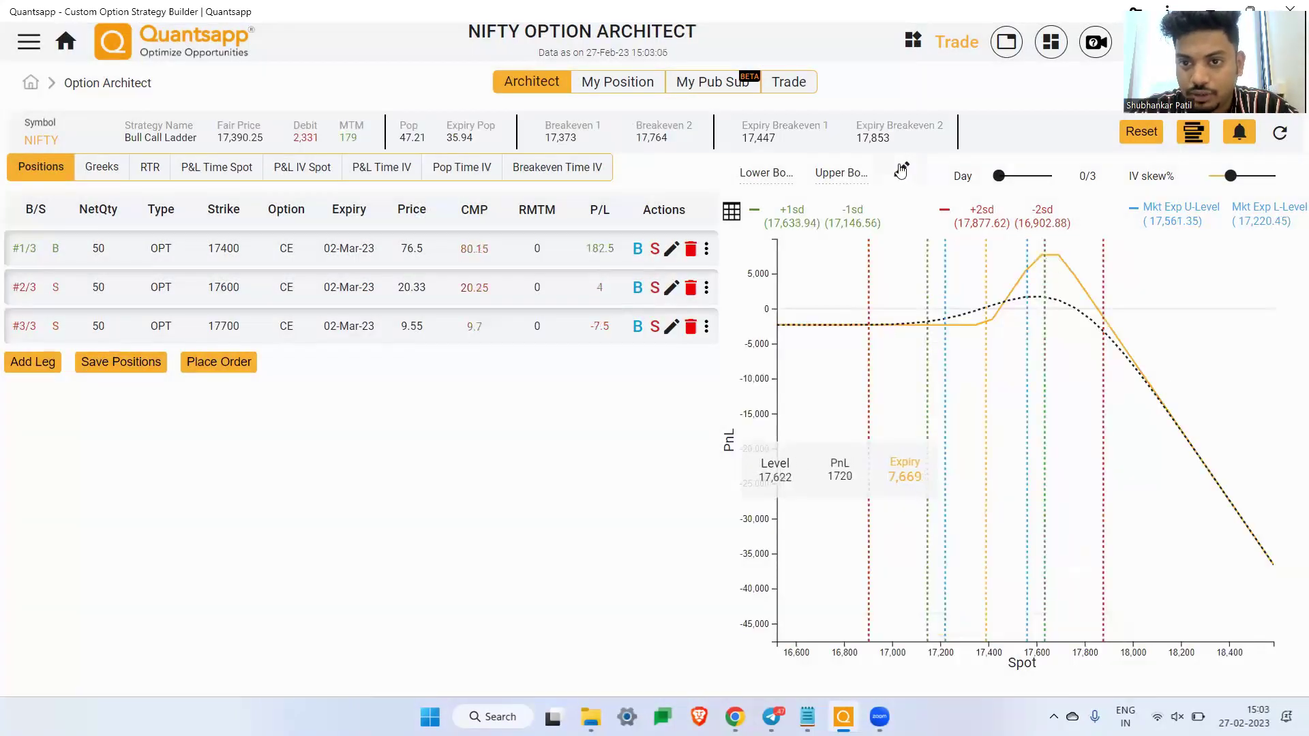
drag(879, 140, 860, 140)
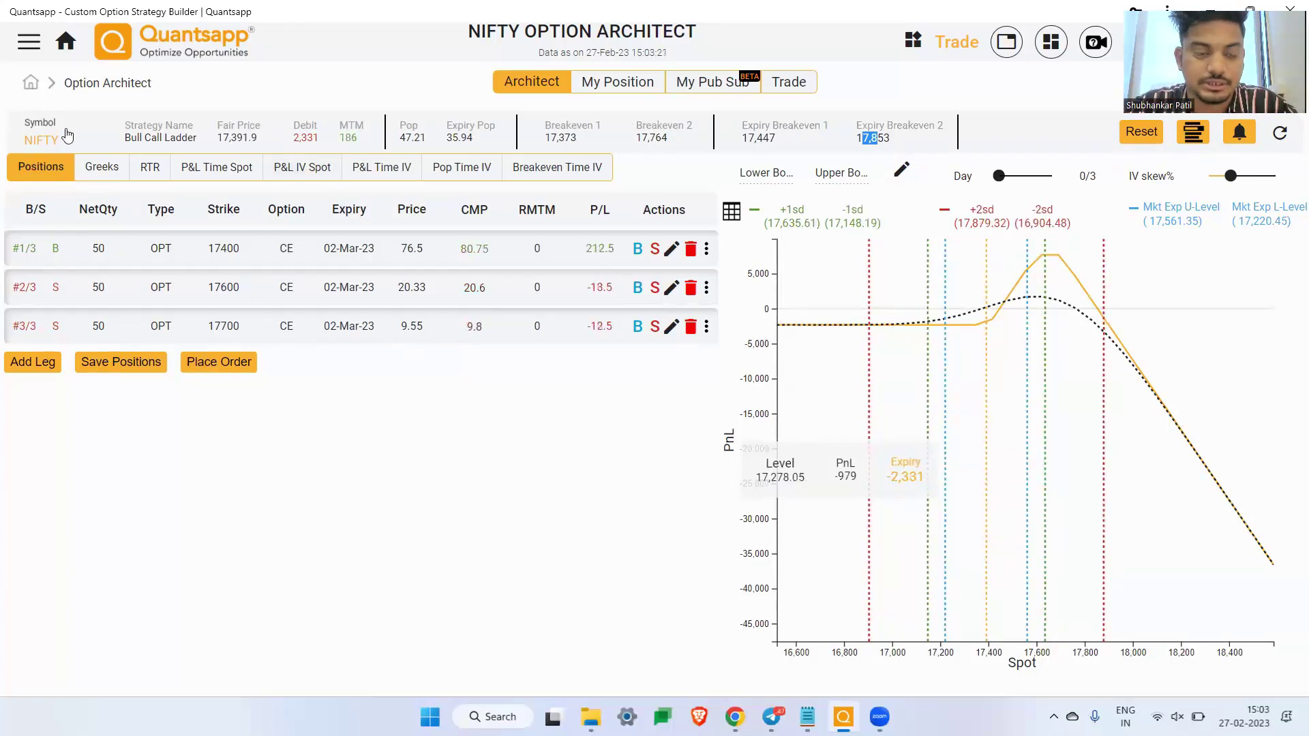
click(102, 168)
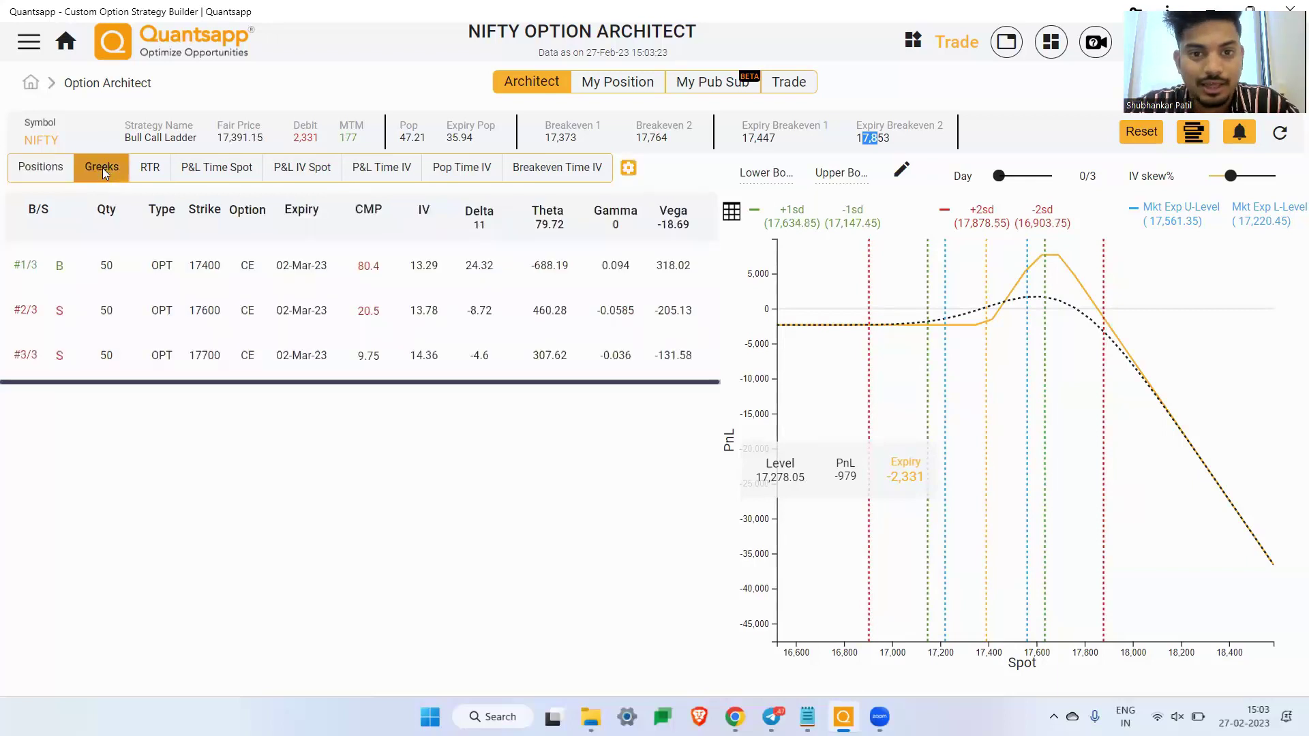
double_click(558, 227)
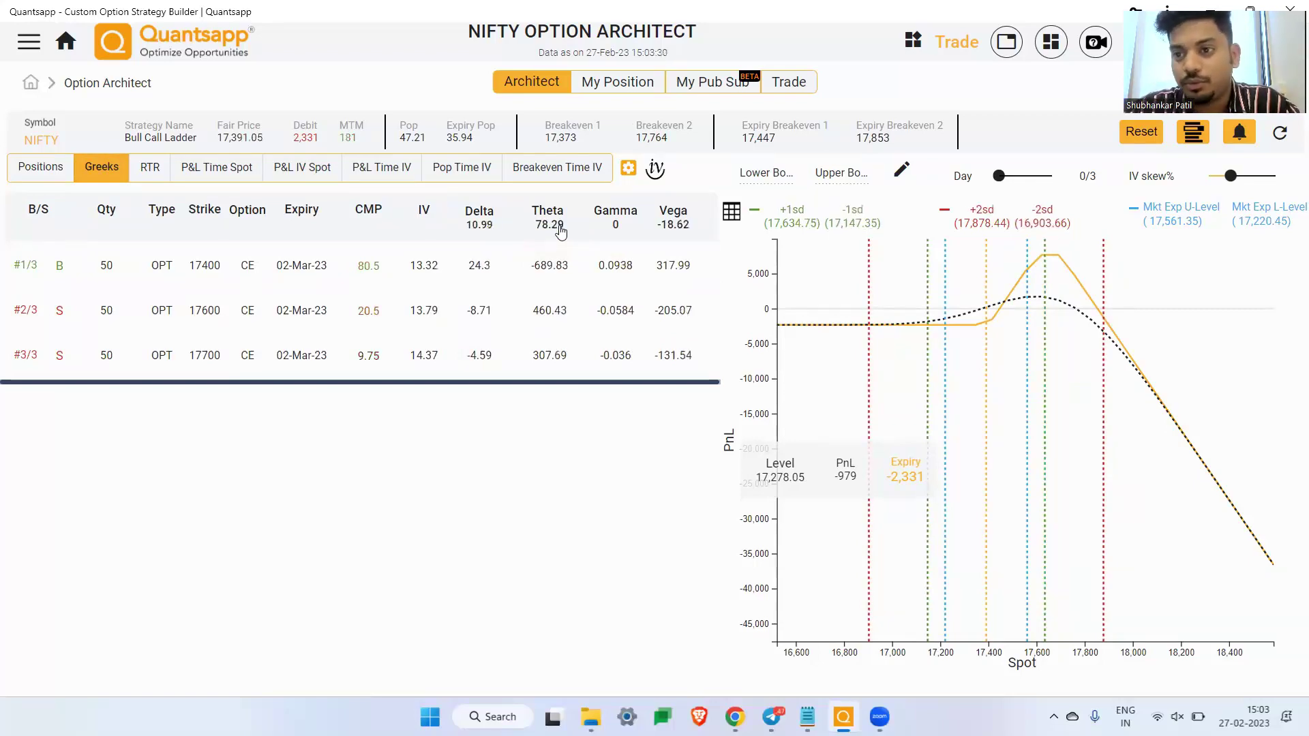
click(41, 176)
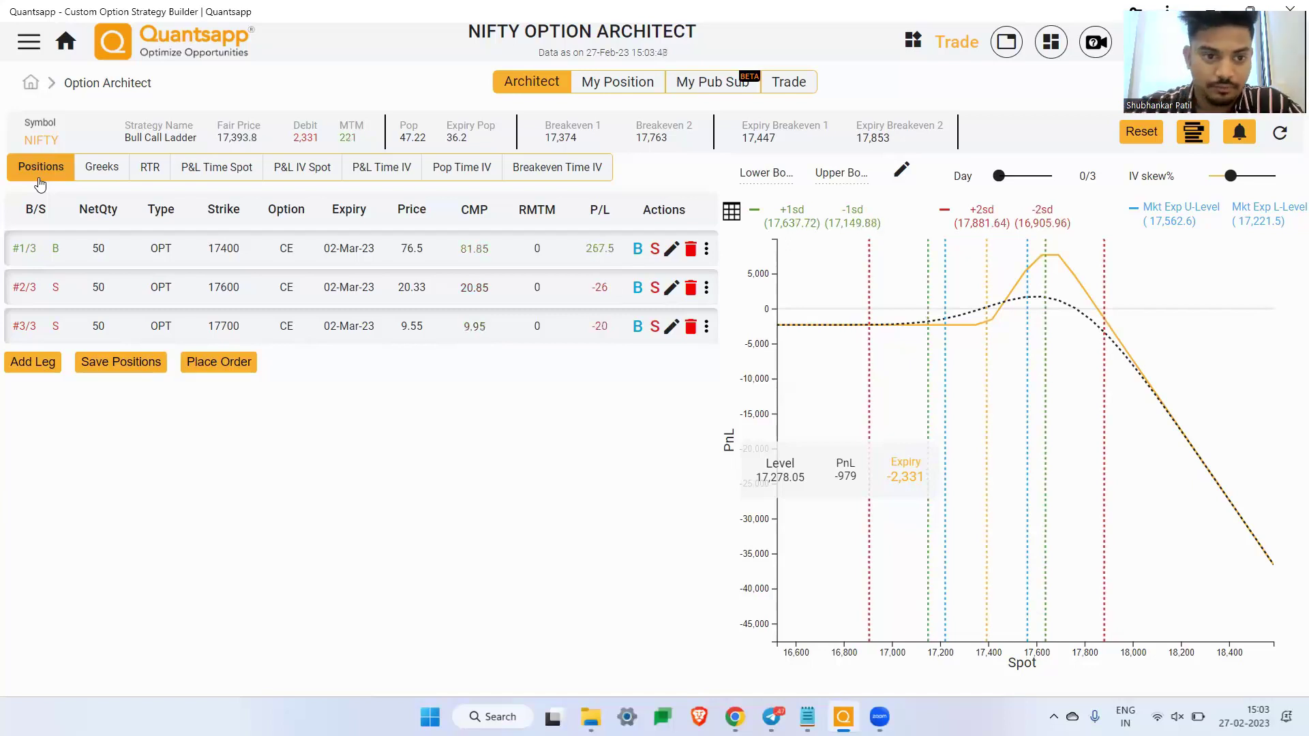
Add a long 50-lot 17900 CE leg at 3.55 to the NIFTY position
click(21, 368)
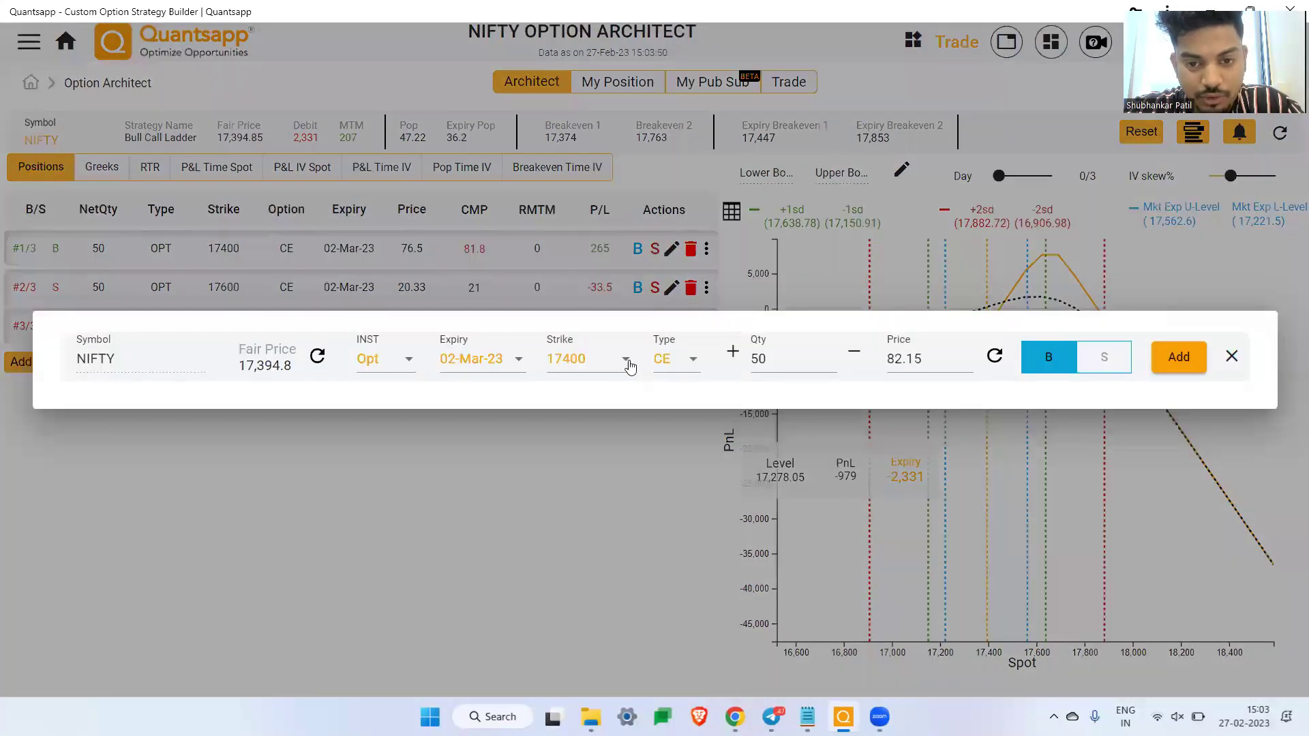
click(625, 360)
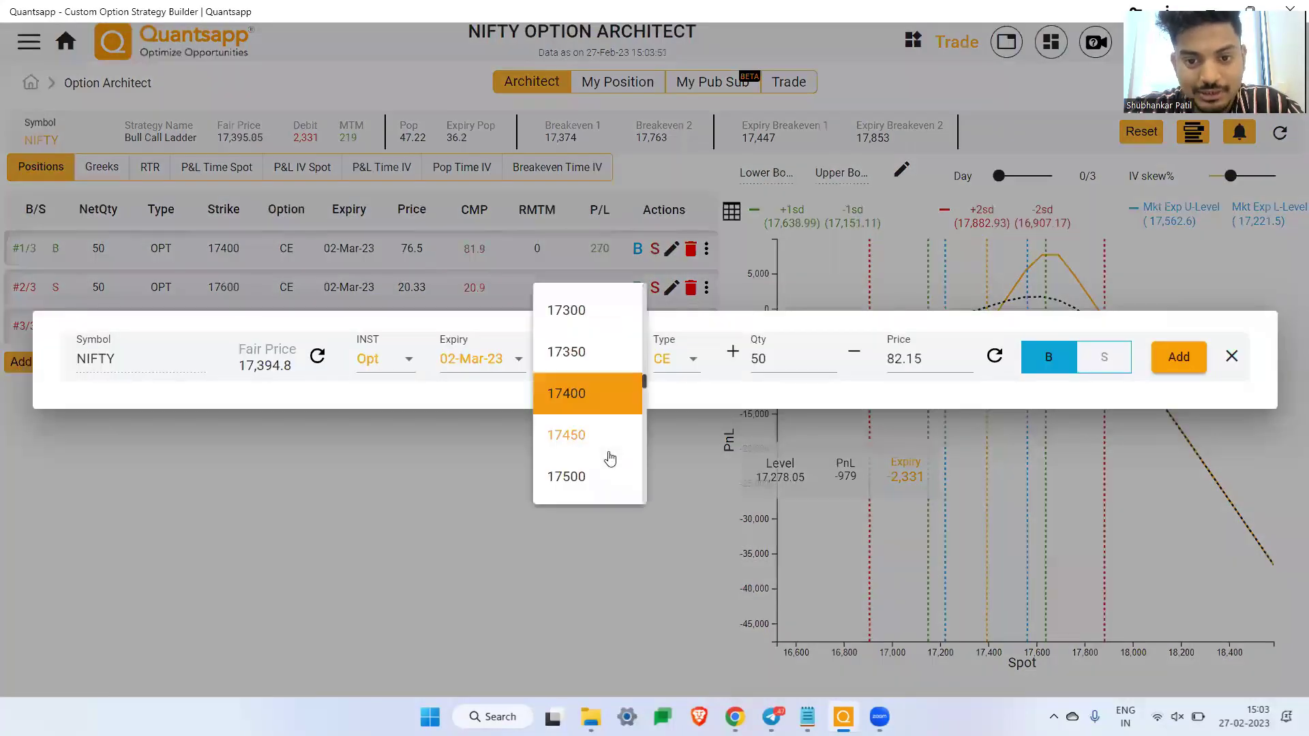
scroll(609, 455, down, 3)
scroll(609, 457, down, 3)
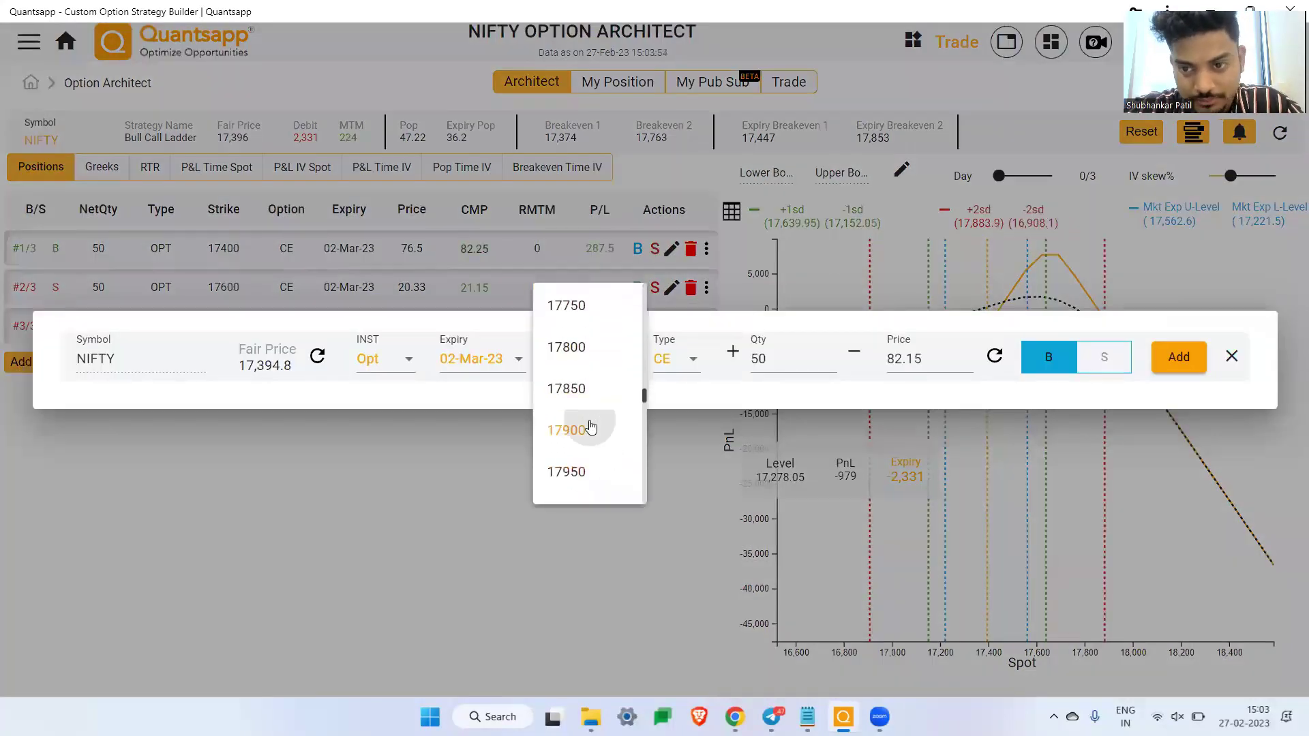
click(587, 426)
click(1184, 368)
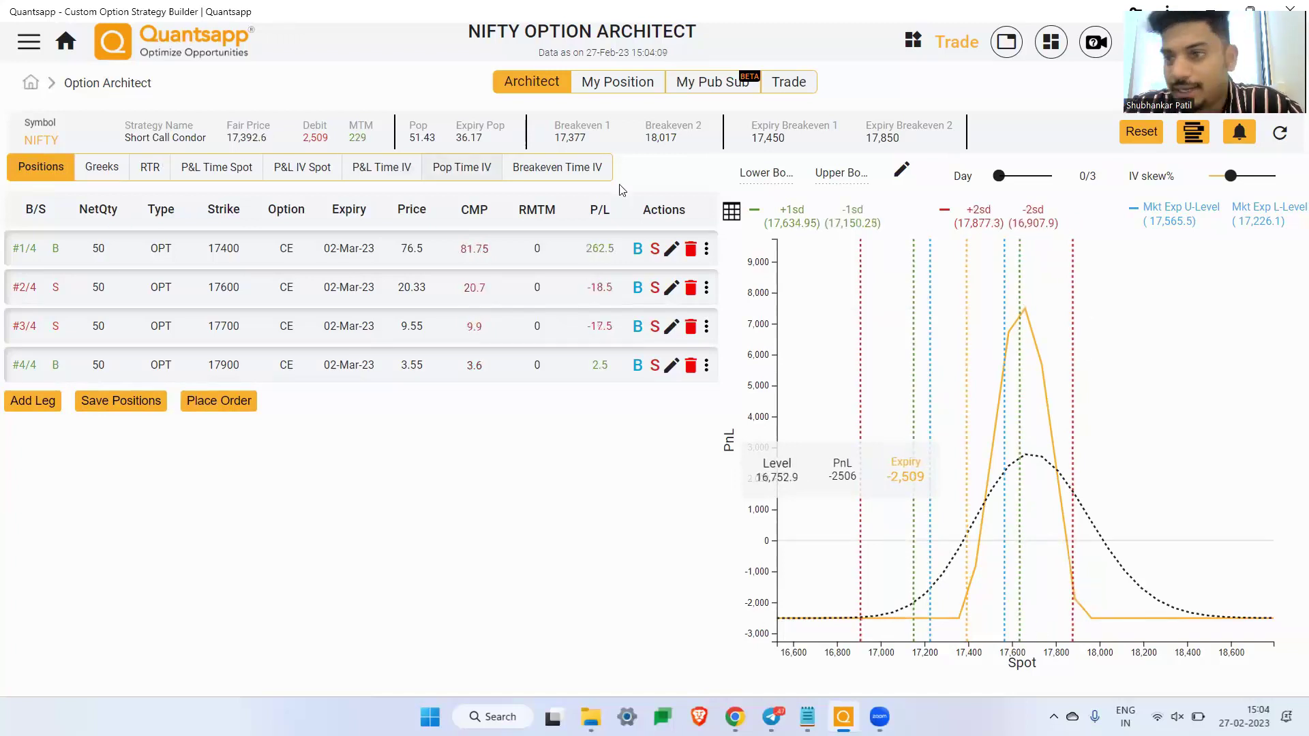
Start a new custom Architect strategy with one bought NIFTY 17400 PE leg
click(36, 84)
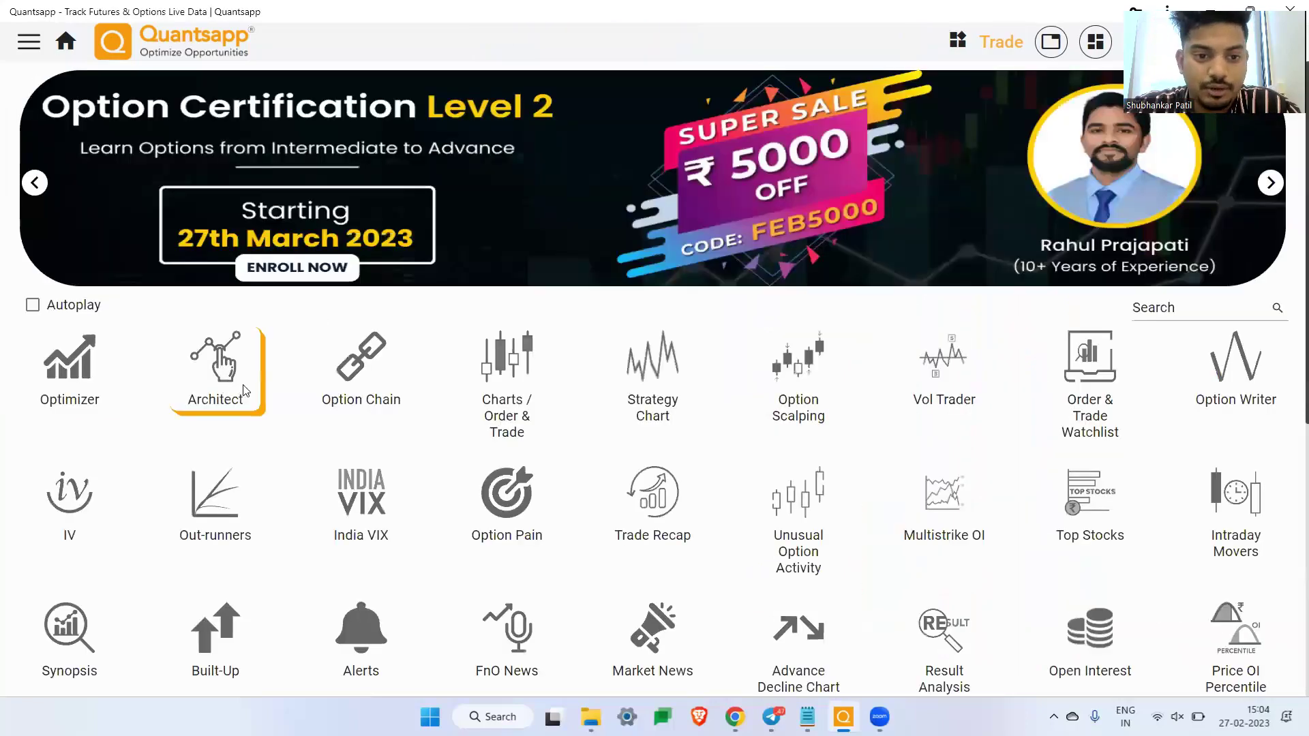
click(244, 390)
click(717, 349)
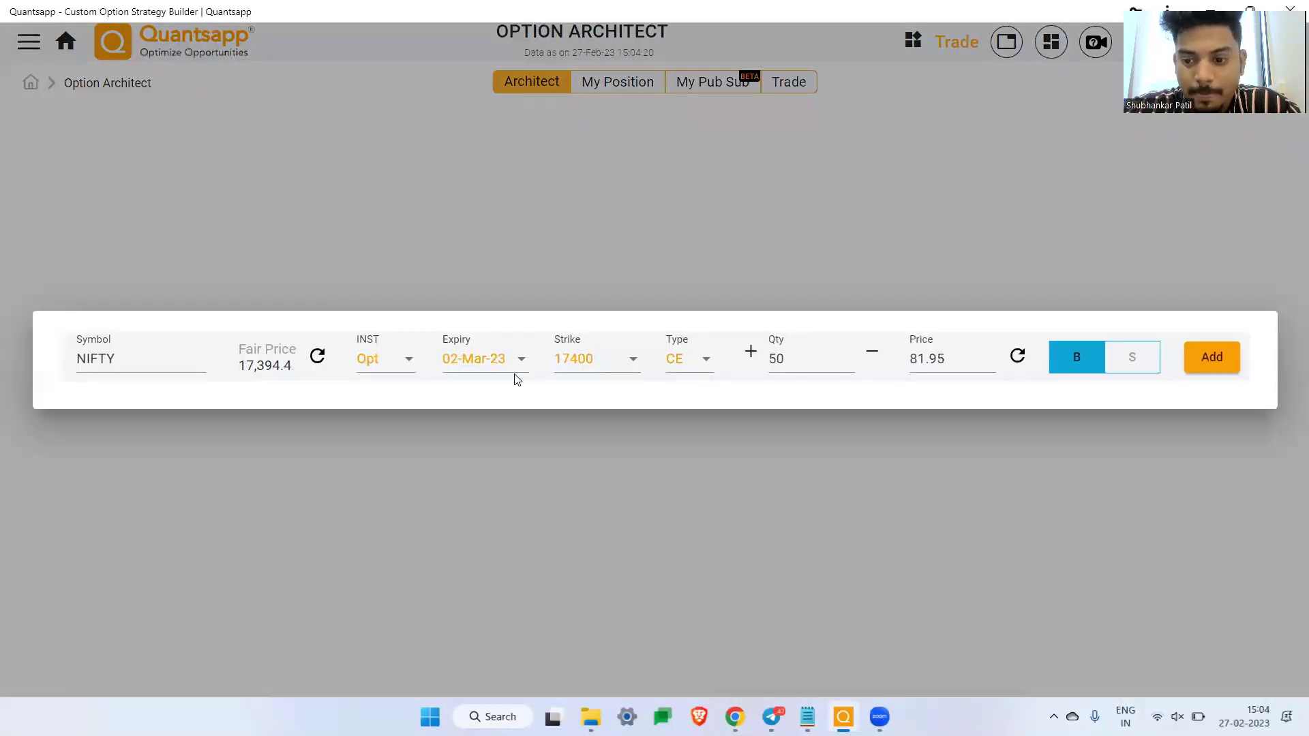
click(691, 360)
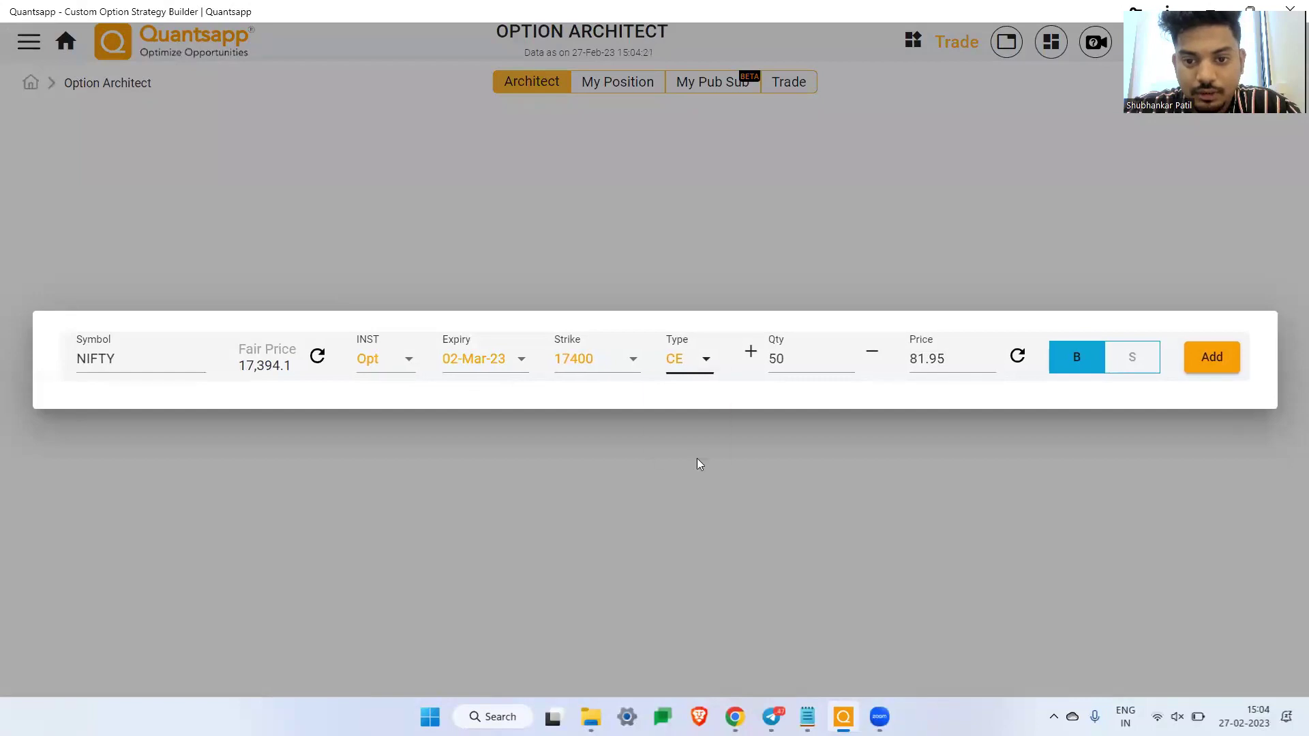
click(690, 437)
click(1201, 360)
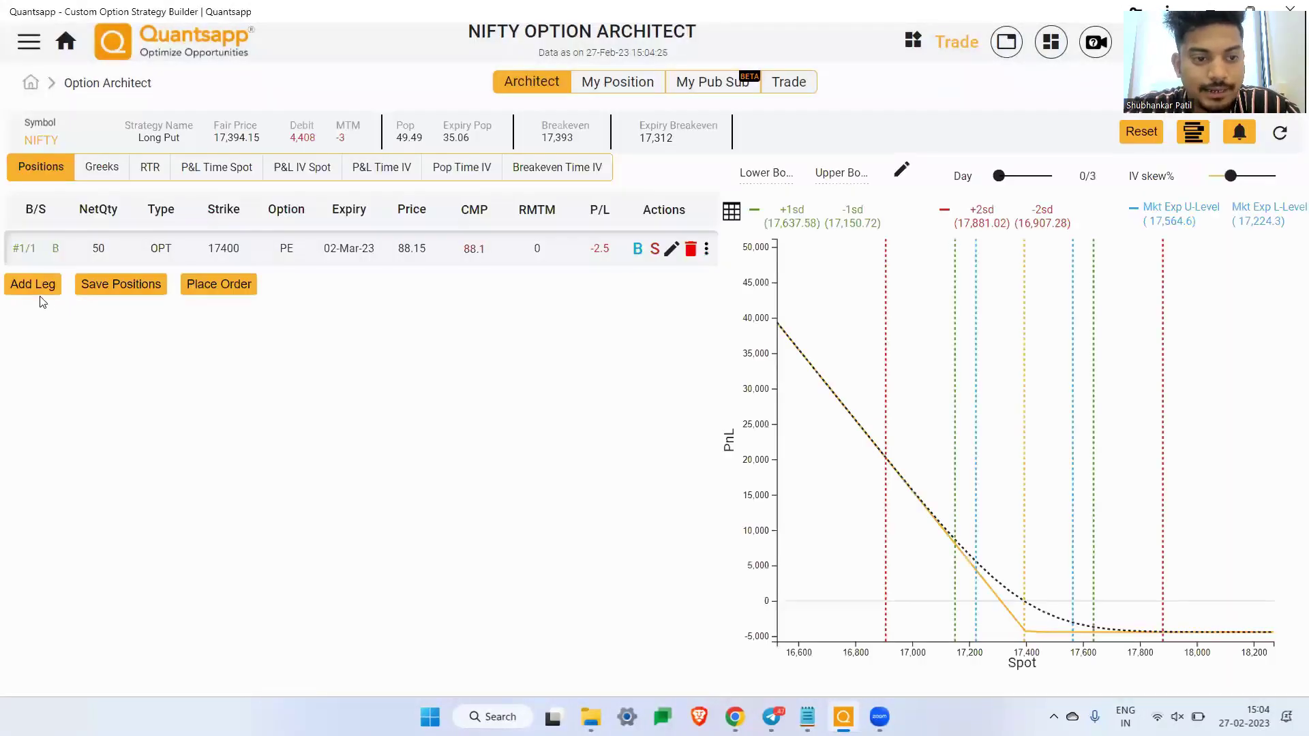
Add a sold 50-lot NIFTY 17300 PE leg
double_click(41, 292)
click(41, 295)
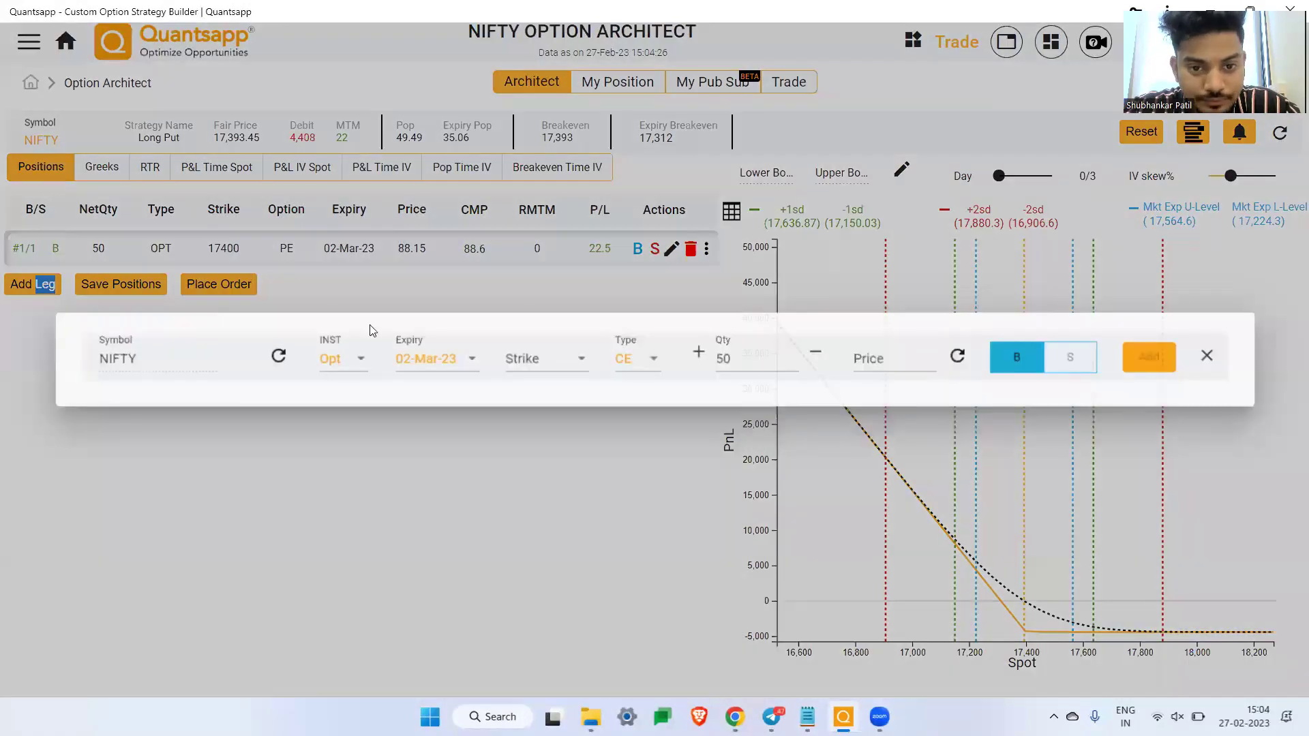
click(578, 378)
scroll(579, 377, up, 2)
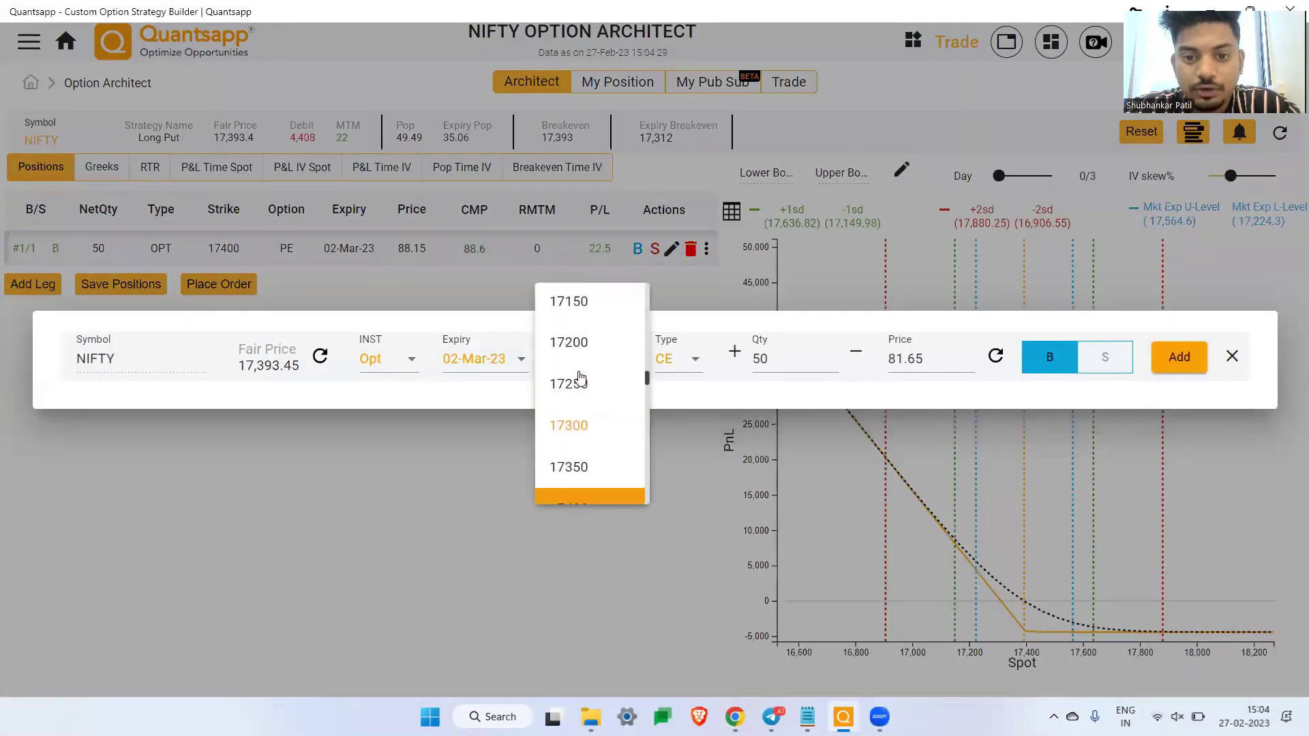
click(570, 425)
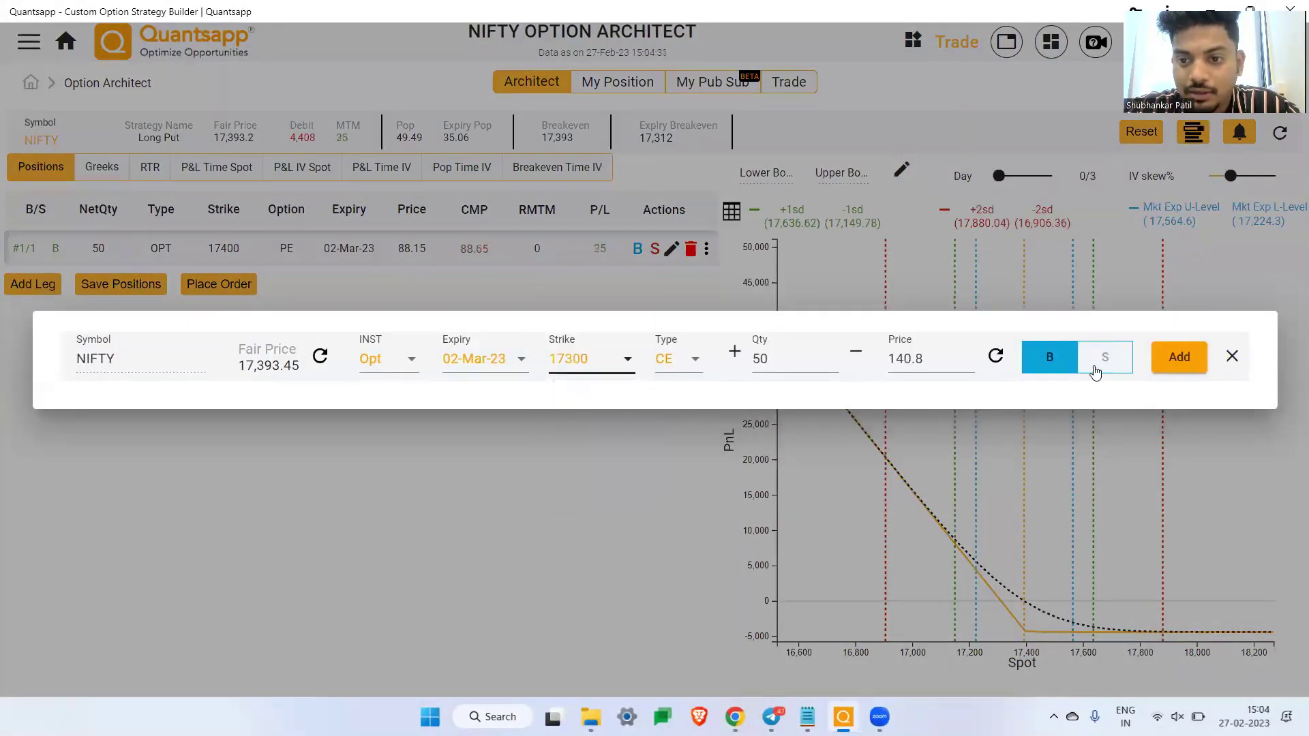
click(678, 358)
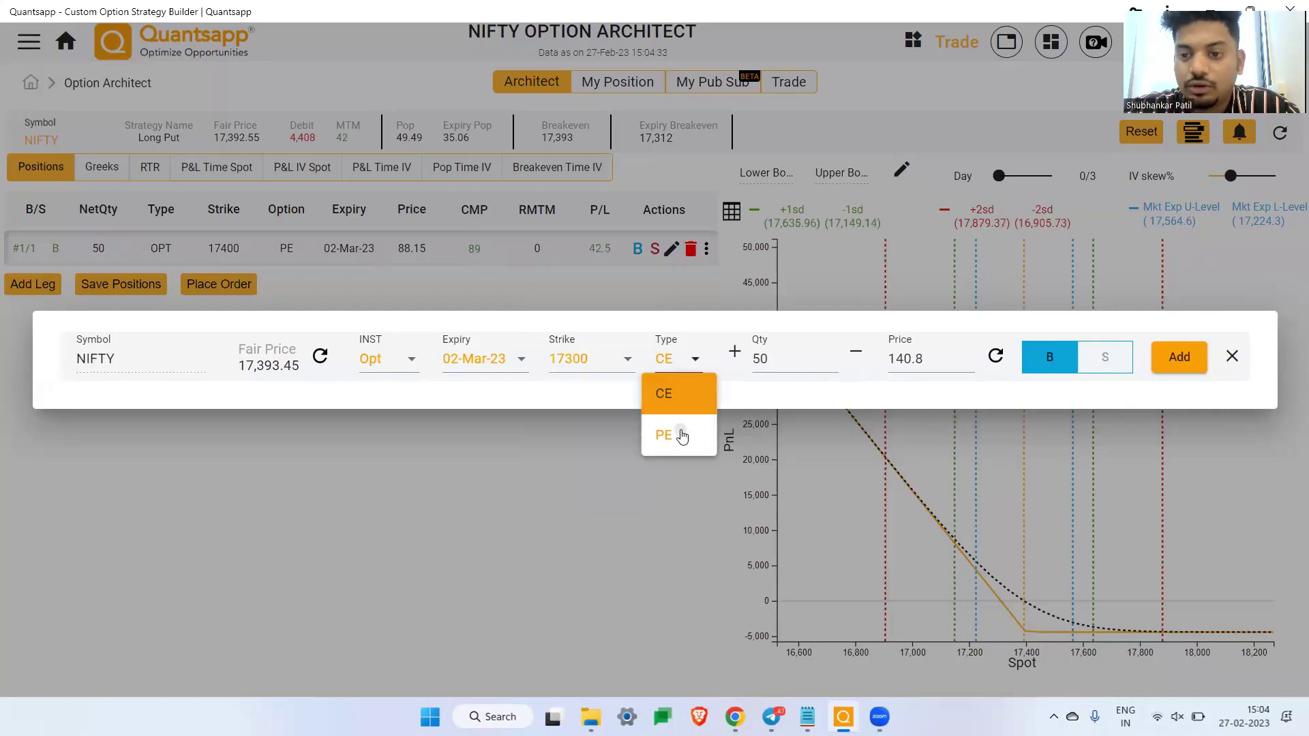
click(666, 433)
click(1099, 367)
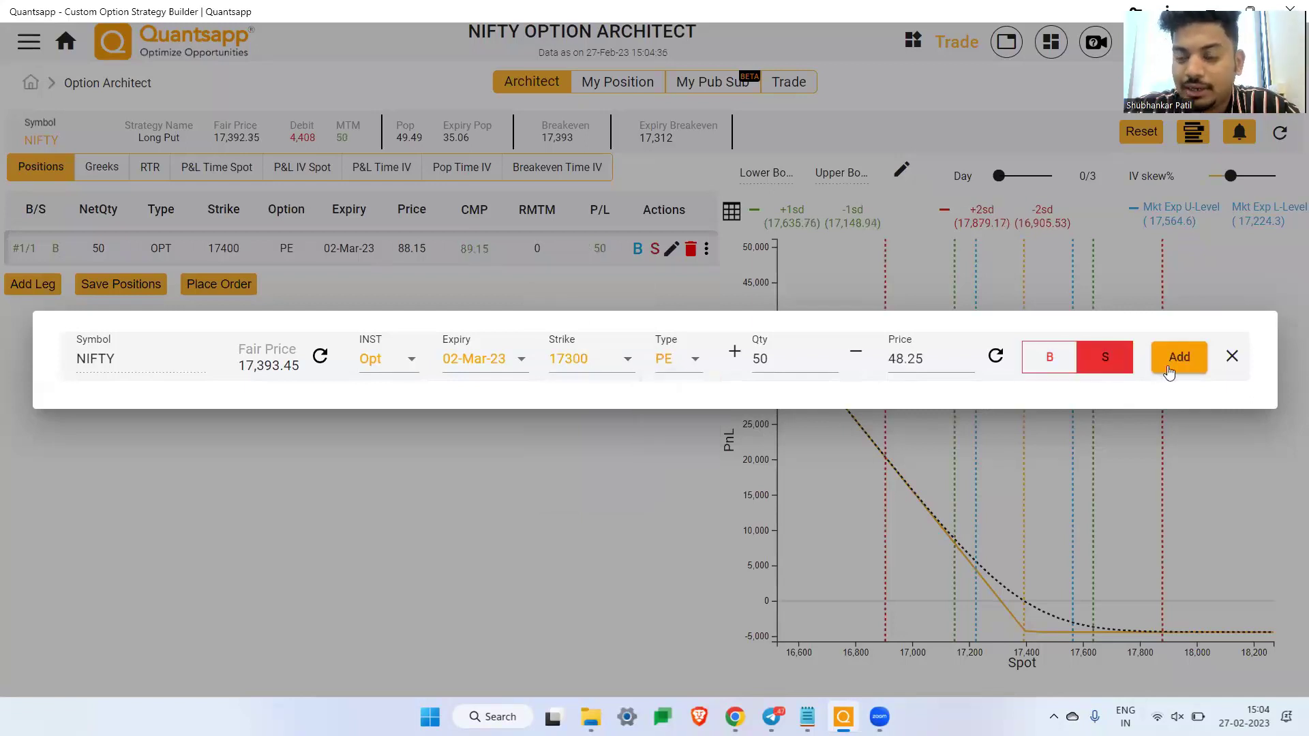
click(1167, 368)
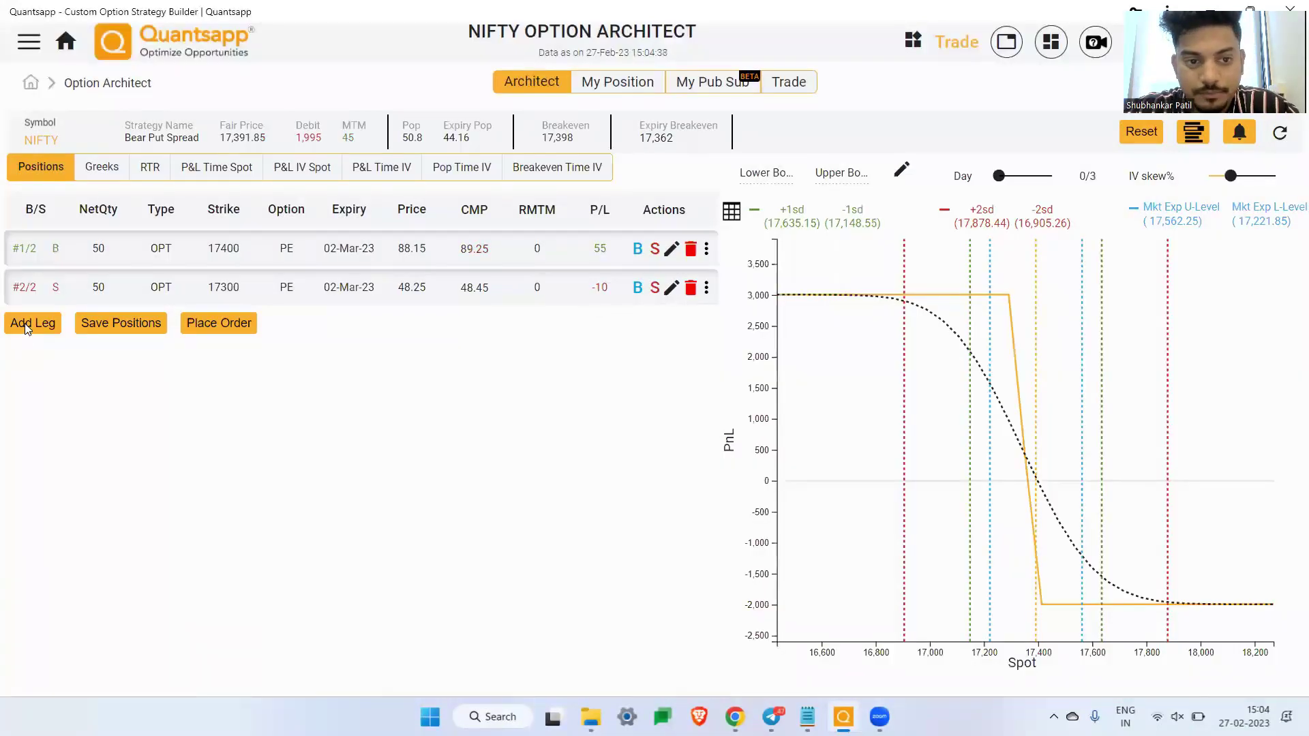
Add a sold 50-lot NIFTY 17200 PE leg to form the Bear Put Ladder
click(24, 323)
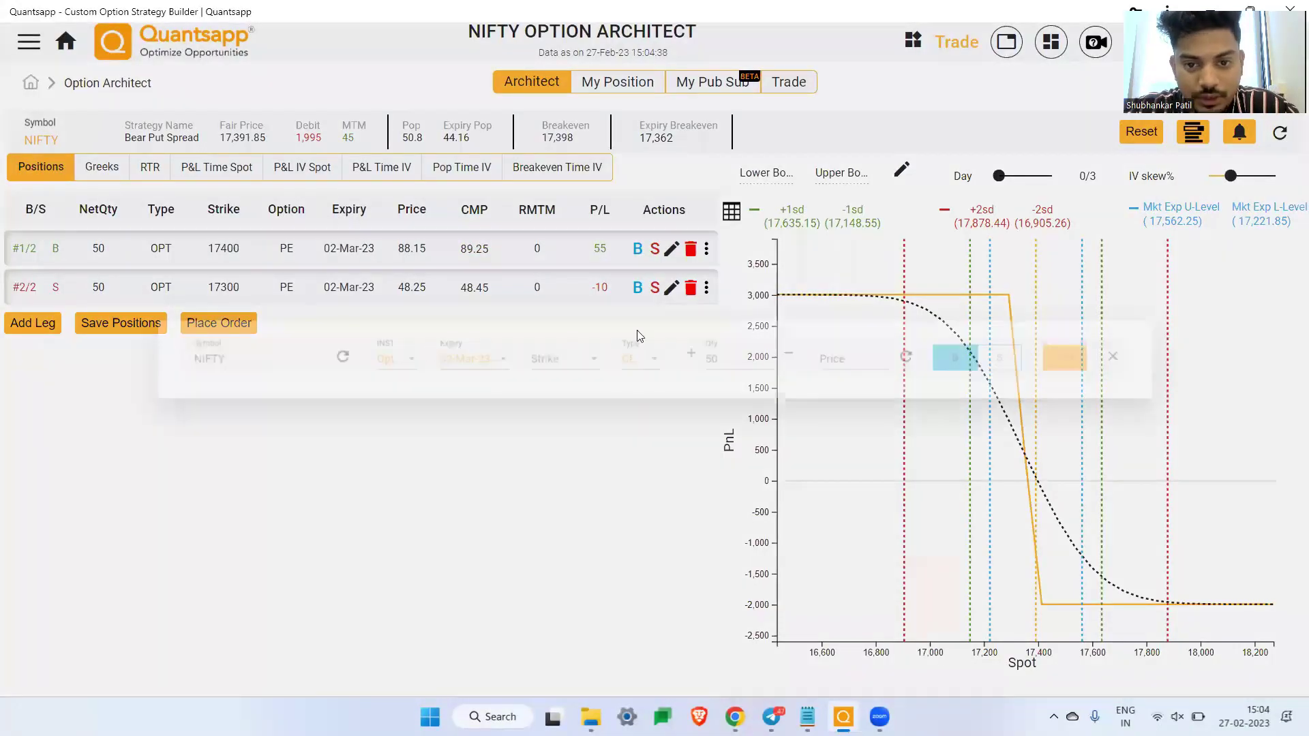
click(594, 362)
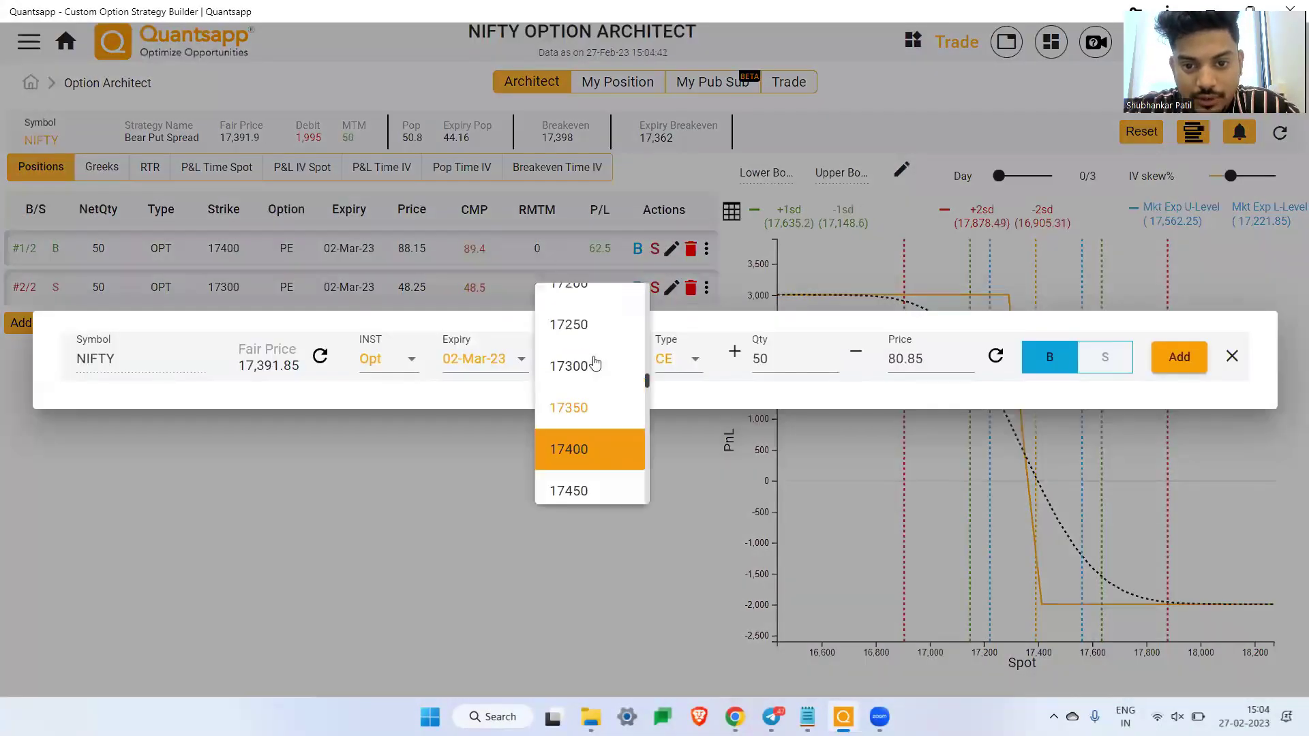
scroll(591, 366, up, 2)
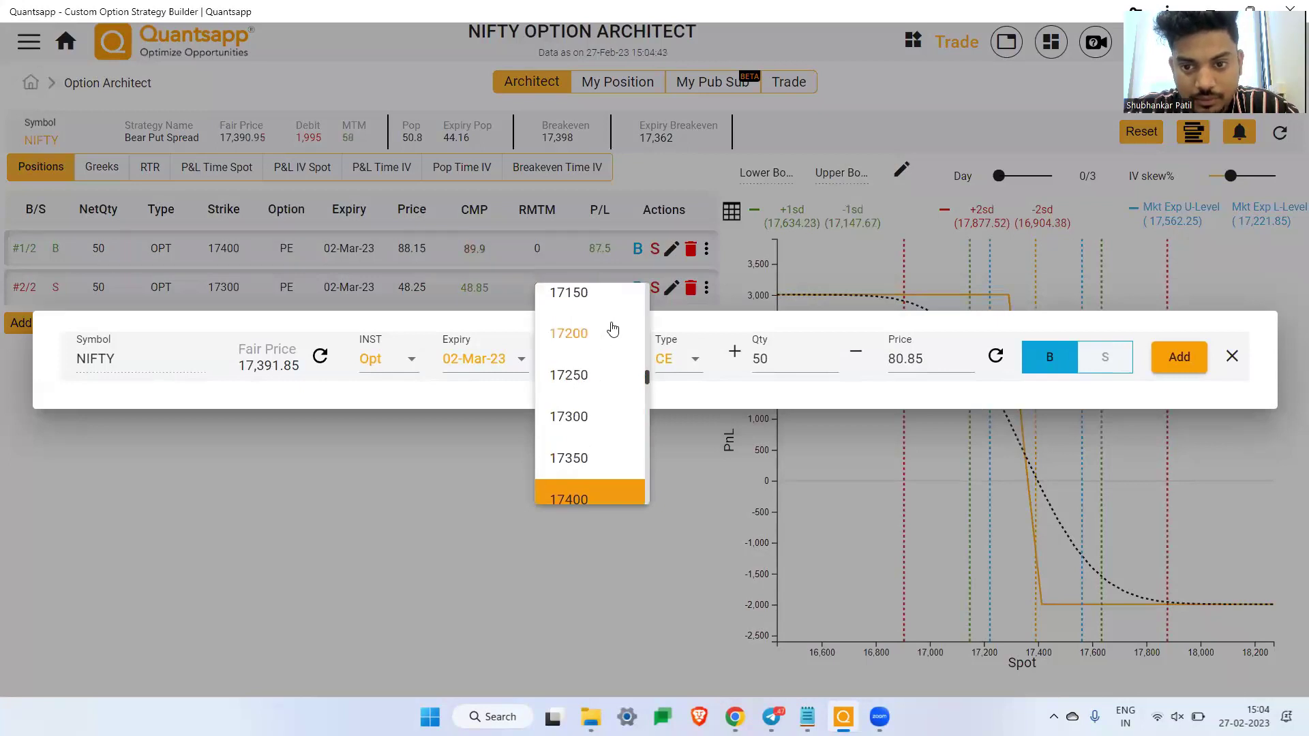
click(613, 331)
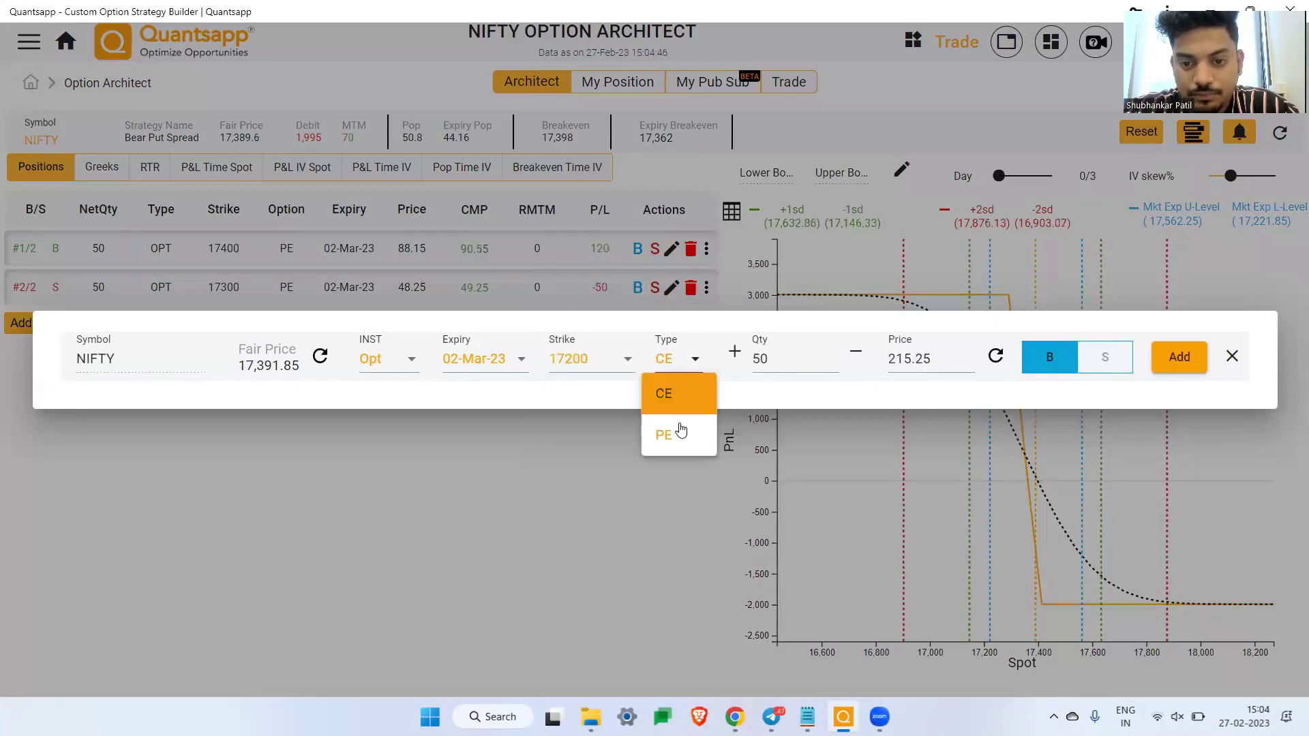
click(679, 429)
click(1124, 366)
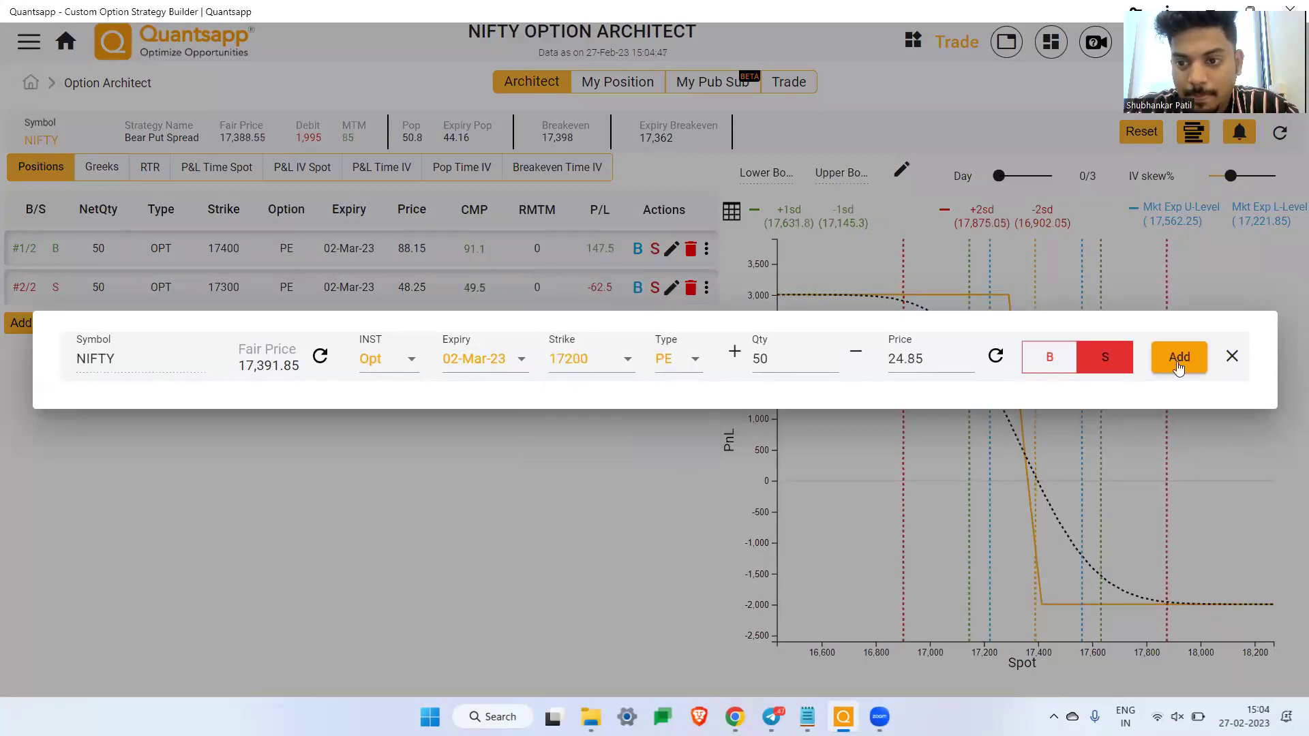
click(1176, 362)
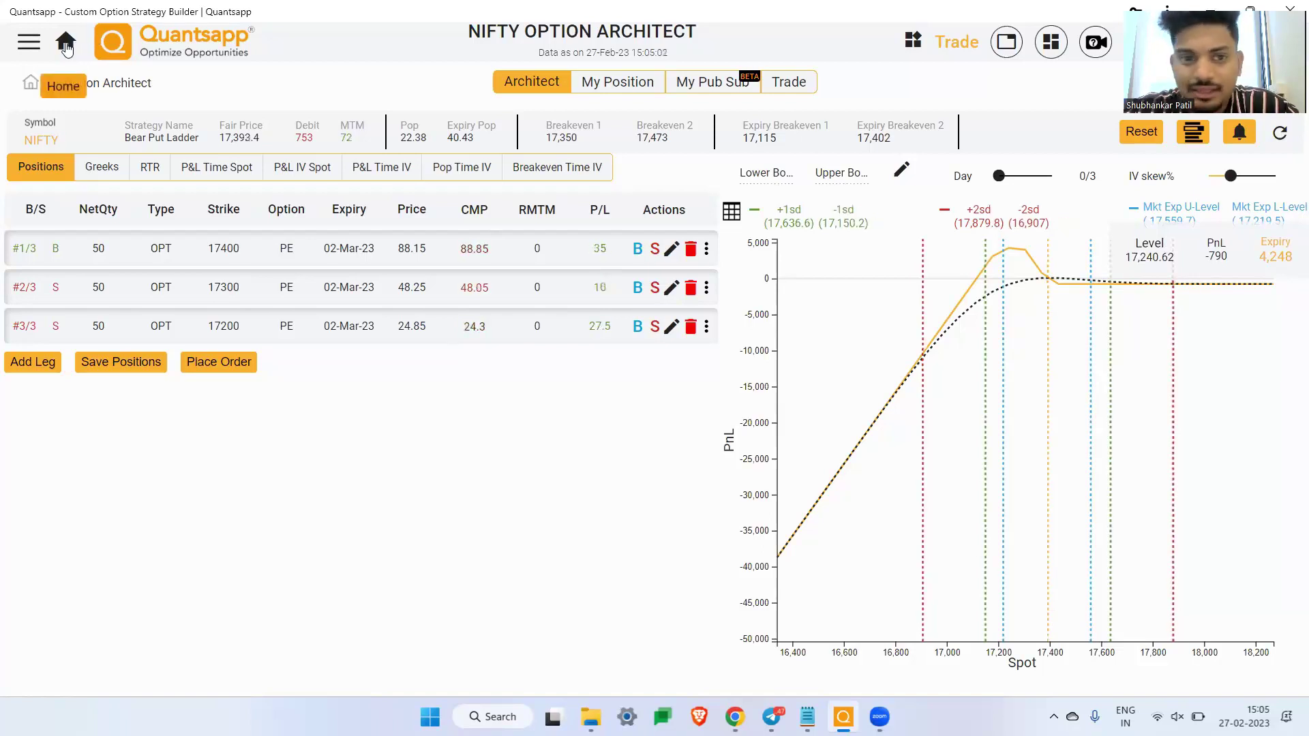
Select the 'Bear Put Ladder' strategy name, then leave Option Architect for the Quantsapp home page
drag(196, 137, 135, 137)
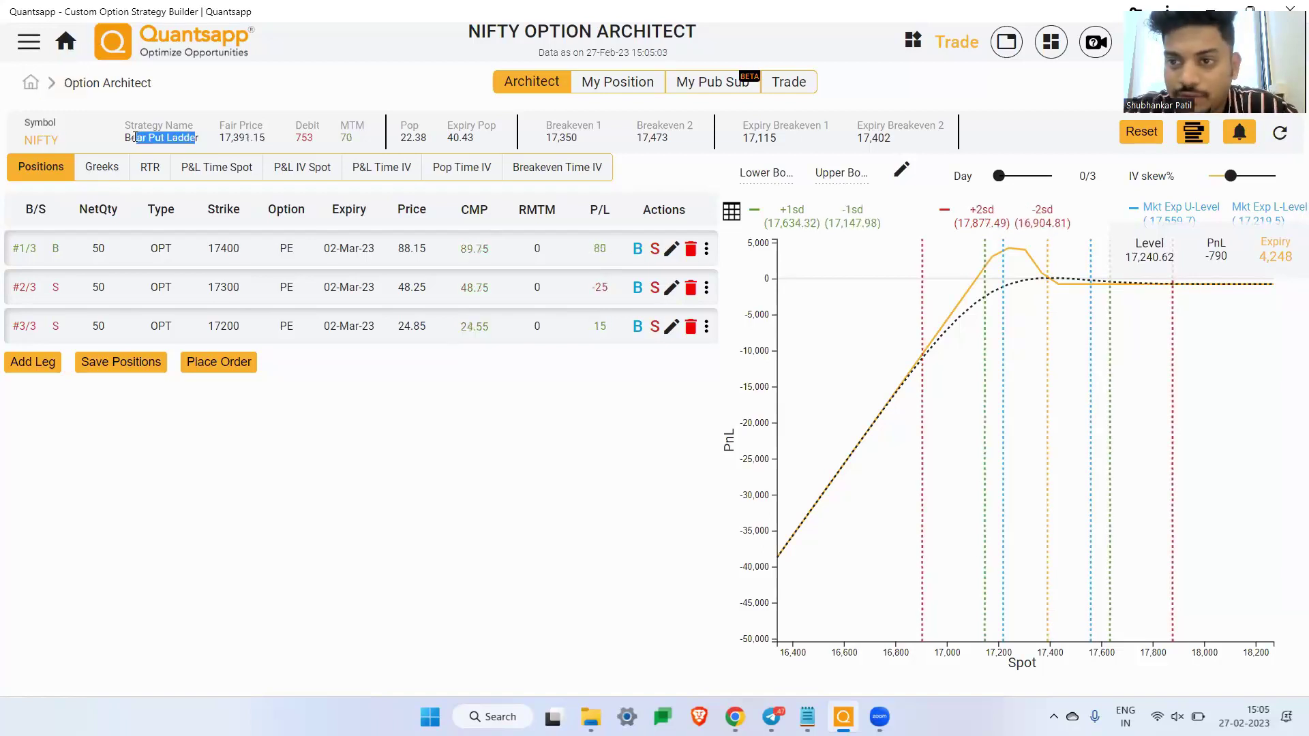
triple_click(135, 137)
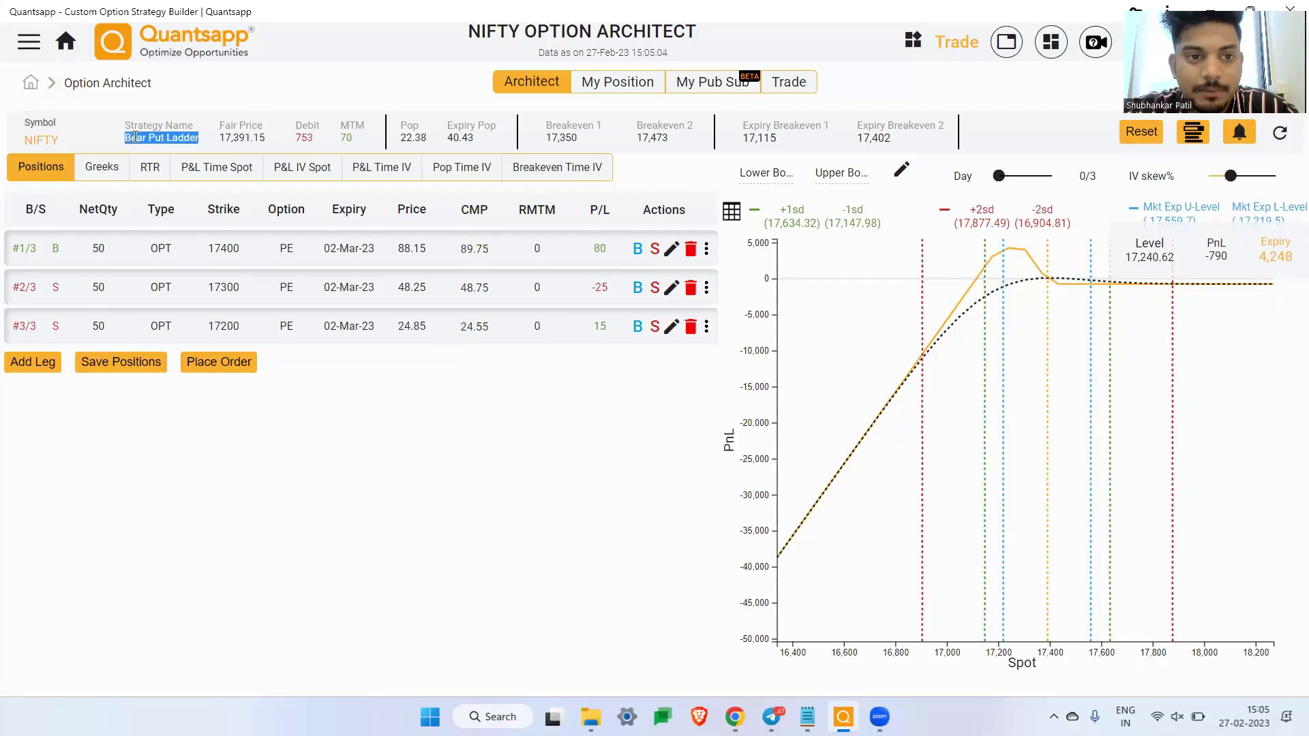
click(66, 42)
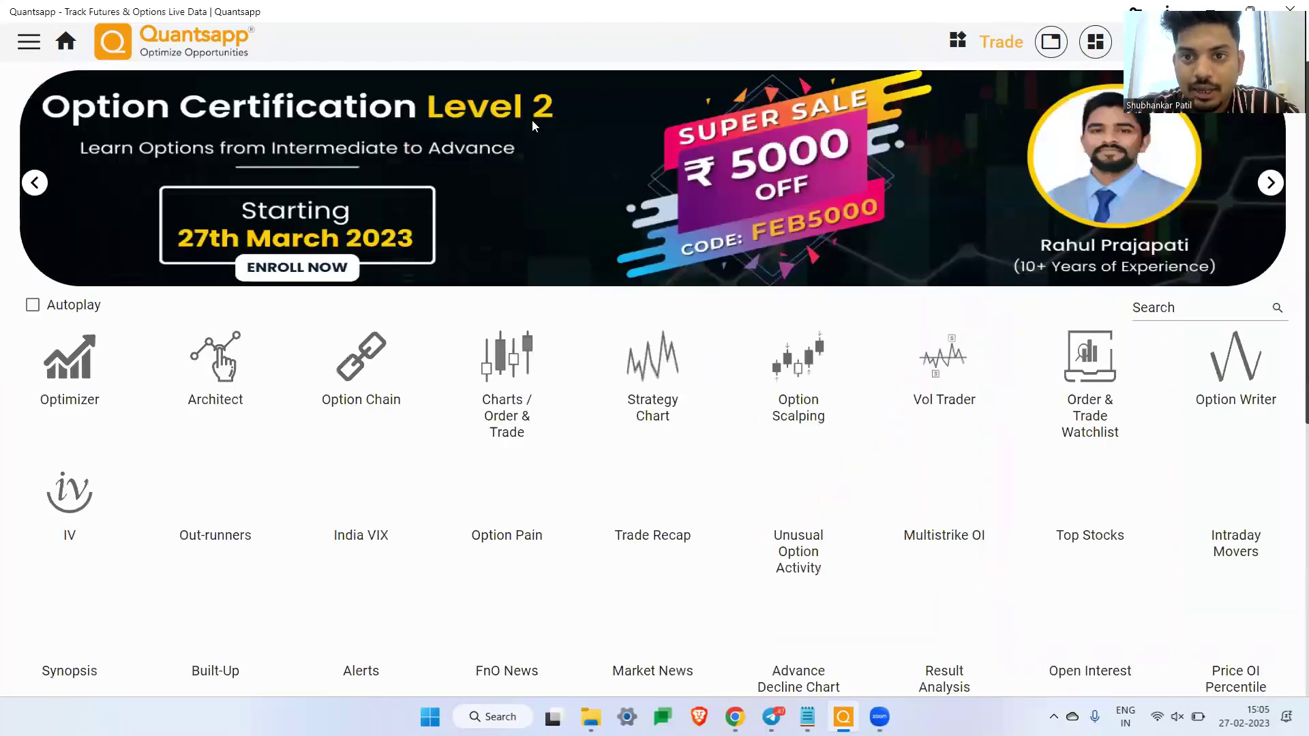